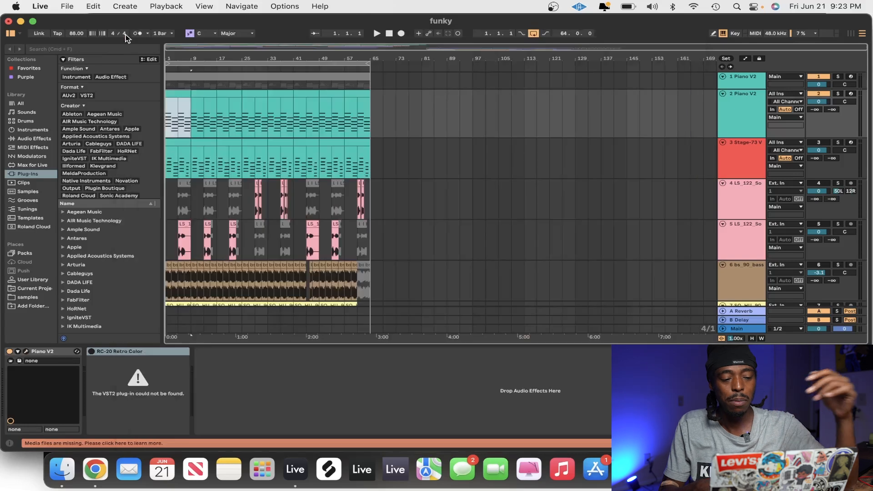
# Examine the chord notes of the first Piano V2 clip in an enlarged note editor, selecting the second chord's notes
pyautogui.click(174, 94)
pyautogui.doubleClick(175, 95)
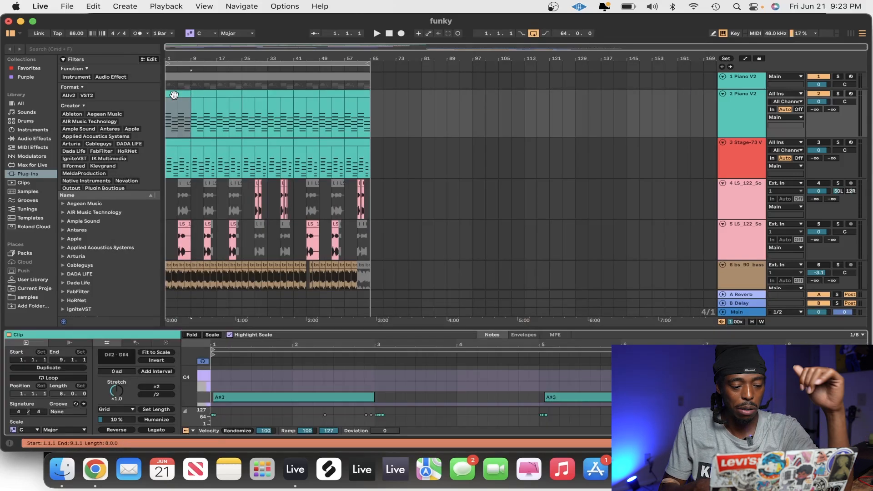
pyautogui.moveTo(266, 328); pyautogui.dragTo(271, 49)
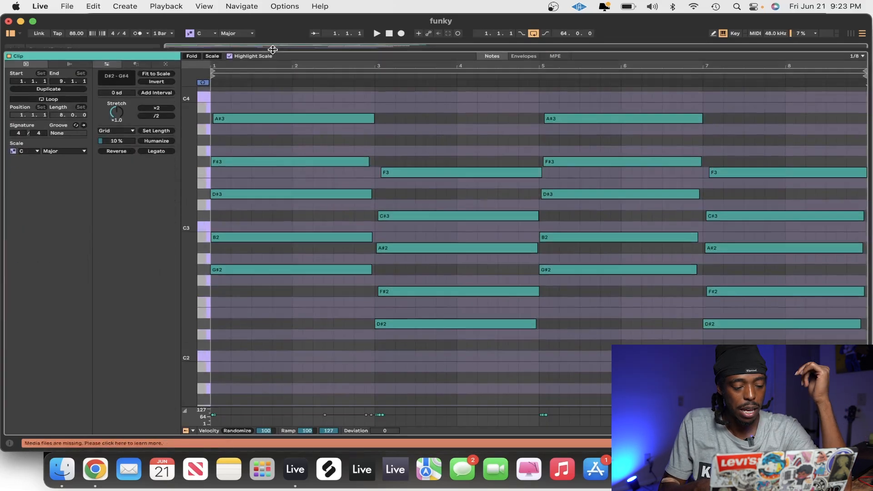
pyautogui.scroll(3, 278, 187)
pyautogui.scroll(2, 277, 188)
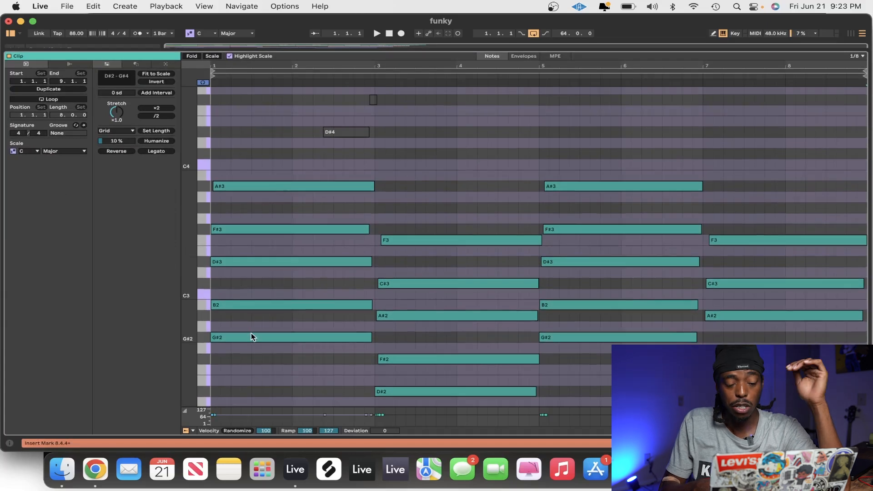
pyautogui.moveTo(341, 166); pyautogui.dragTo(257, 348)
pyautogui.moveTo(442, 210); pyautogui.dragTo(379, 390)
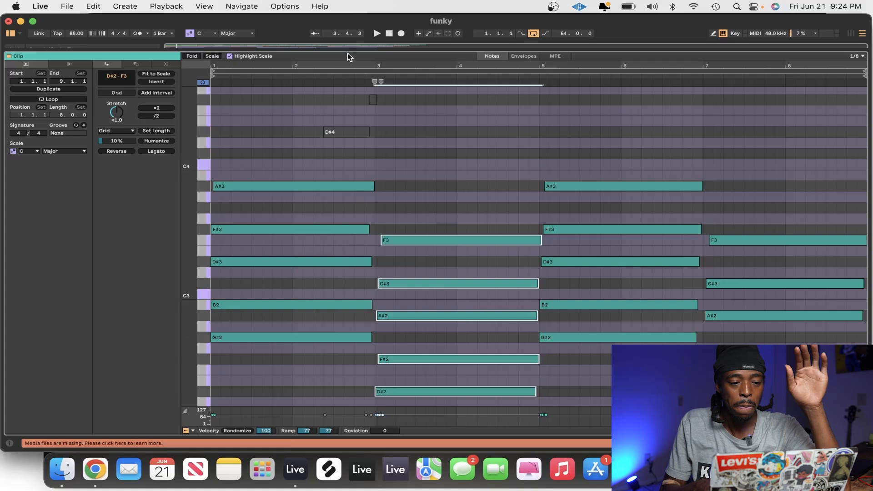
pyautogui.moveTo(346, 50); pyautogui.dragTo(335, 315)
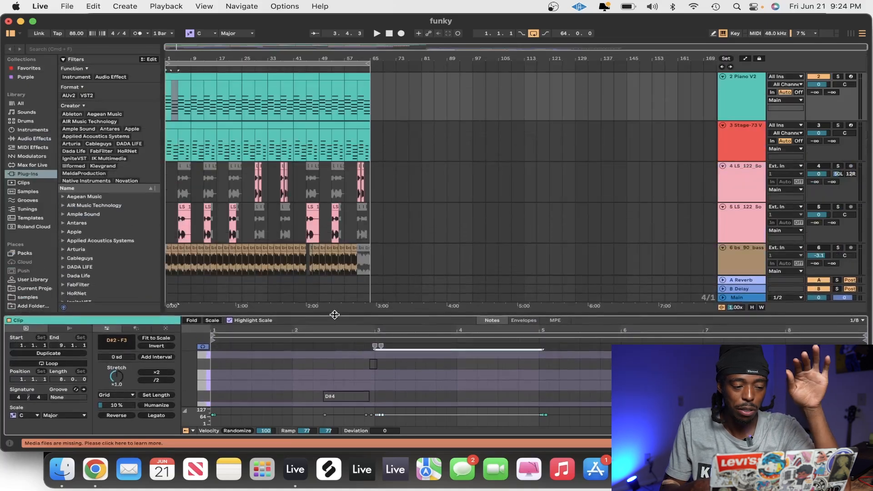
# Play the first clip of track 2 Piano V2 and view the settings of its Piano V2 instrument
pyautogui.click(176, 76)
pyautogui.press('space')
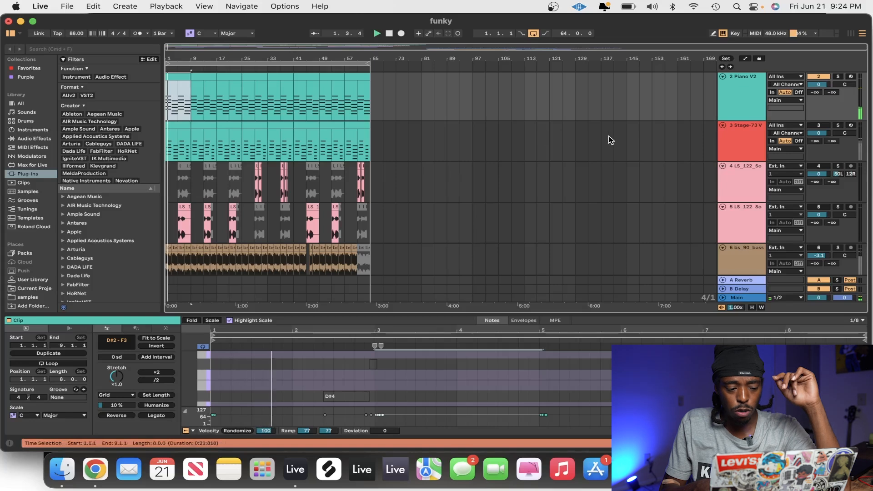
pyautogui.click(739, 87)
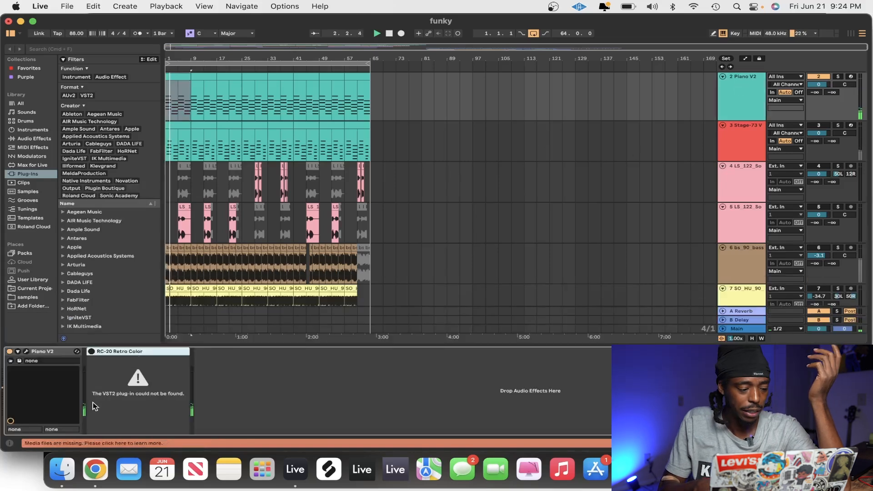
pyautogui.click(26, 352)
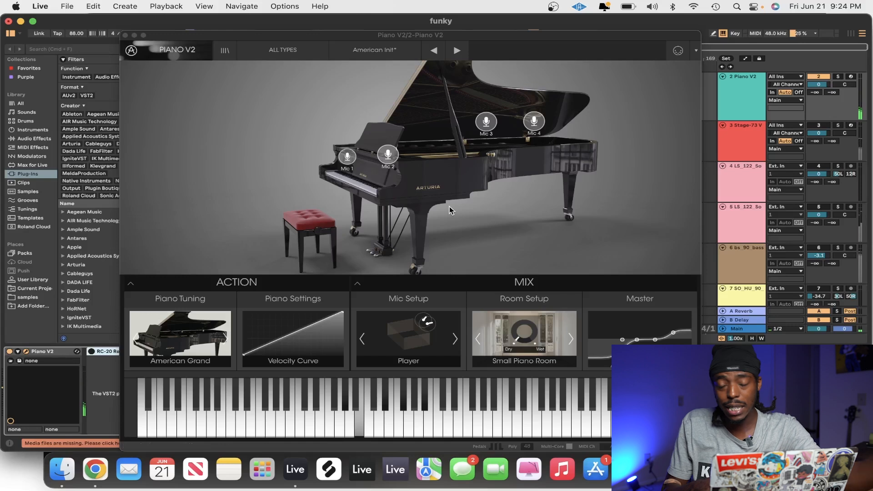
pyautogui.click(126, 35)
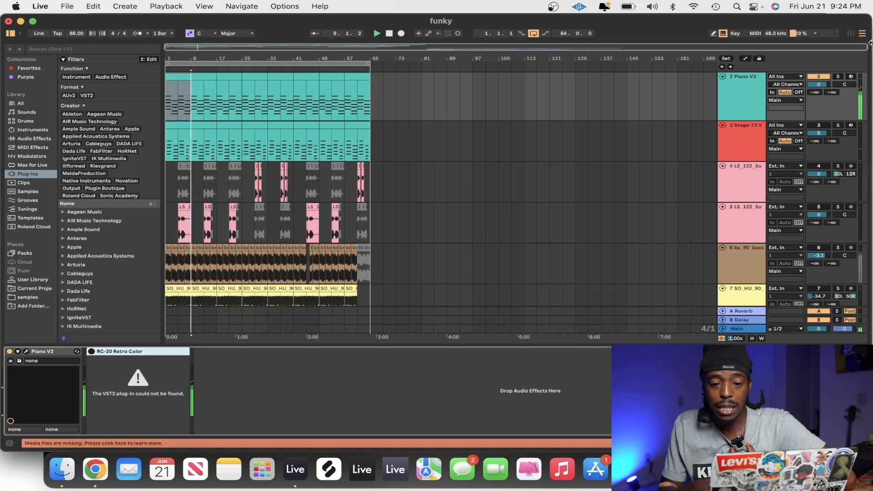
# Turn on track 3 Stage-73 V and collapse the enlarged note editor after reviewing its clip
pyautogui.click(822, 126)
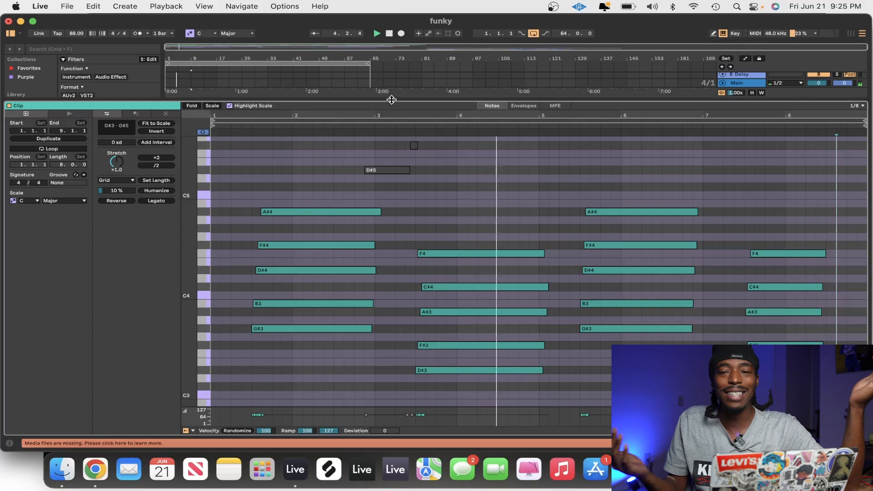
pyautogui.moveTo(392, 100); pyautogui.dragTo(395, 469)
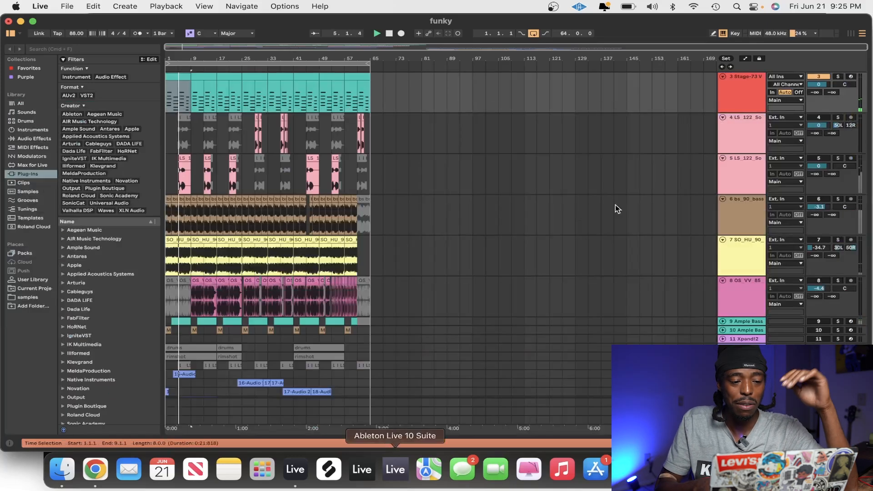
# Review the device chains of the Piano V2 and Stage-73 V tracks, expanding the Flanger on Stage-73 V
pyautogui.scroll(3, 728, 109)
pyautogui.doubleClick(735, 110)
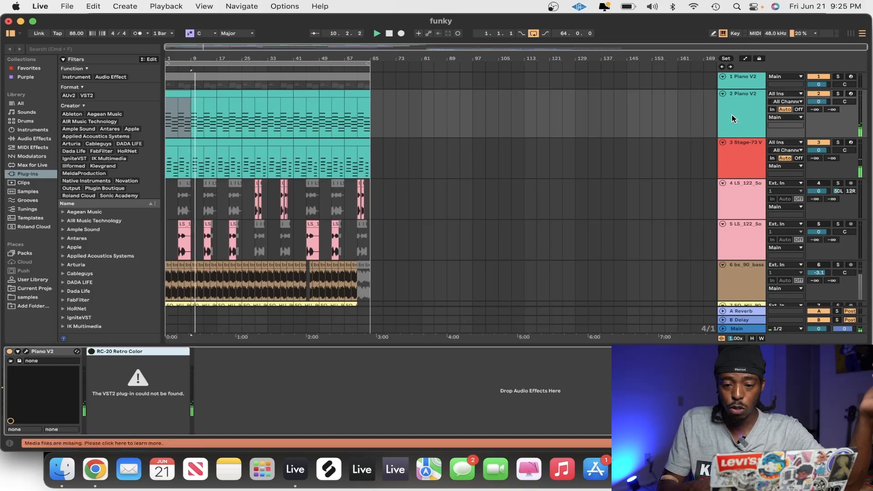
pyautogui.click(730, 158)
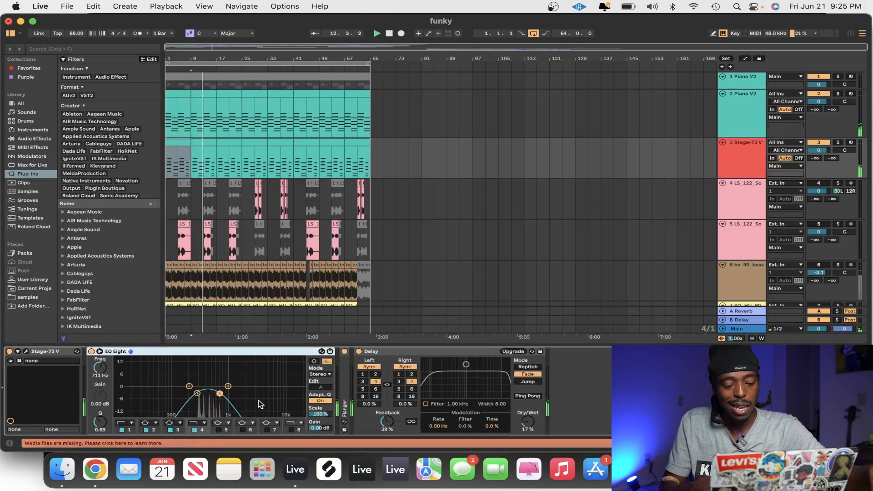
pyautogui.doubleClick(344, 377)
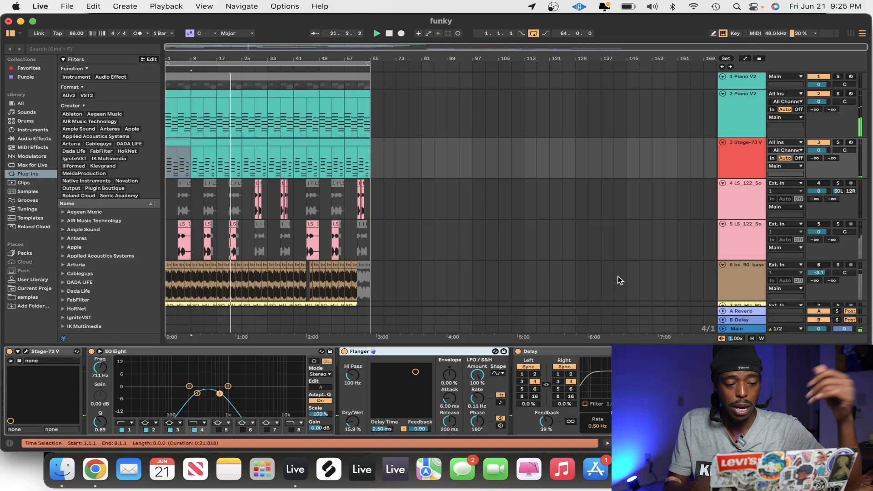
# Turn on and solo LS_122 track 5 and play its first clip from bar 5
pyautogui.scroll(-3, 691, 184)
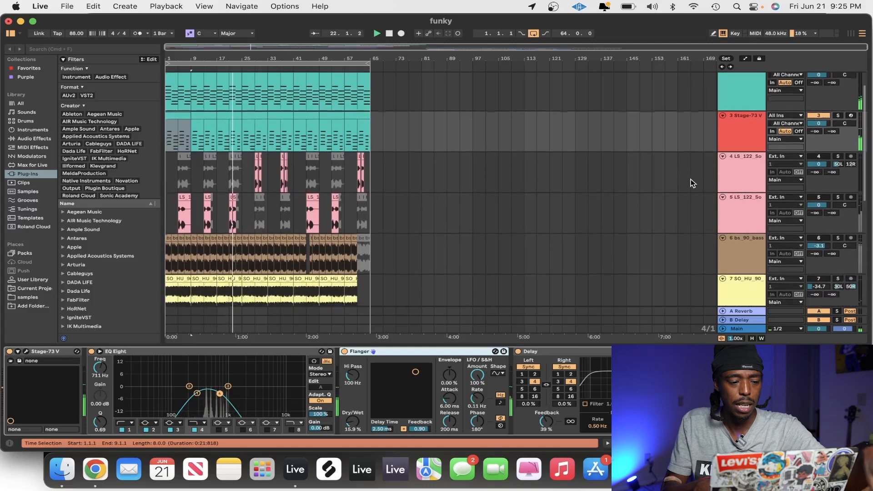
pyautogui.click(744, 214)
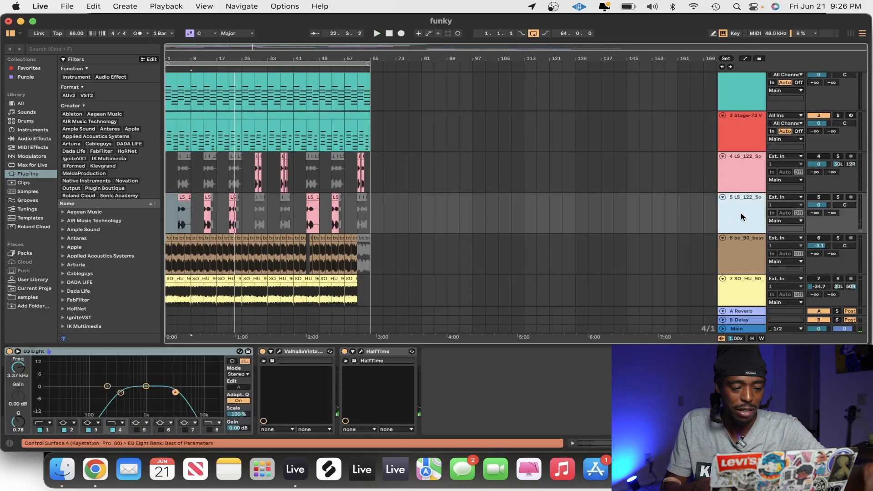
pyautogui.click(659, 387)
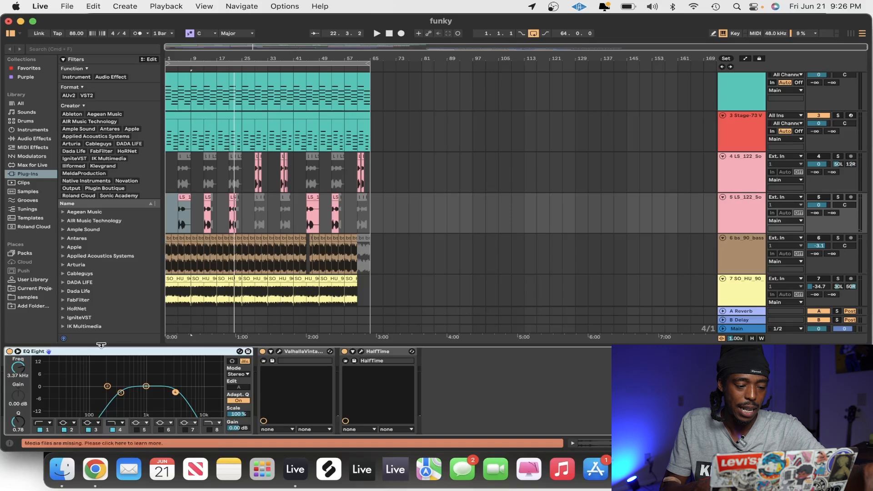
pyautogui.click(184, 209)
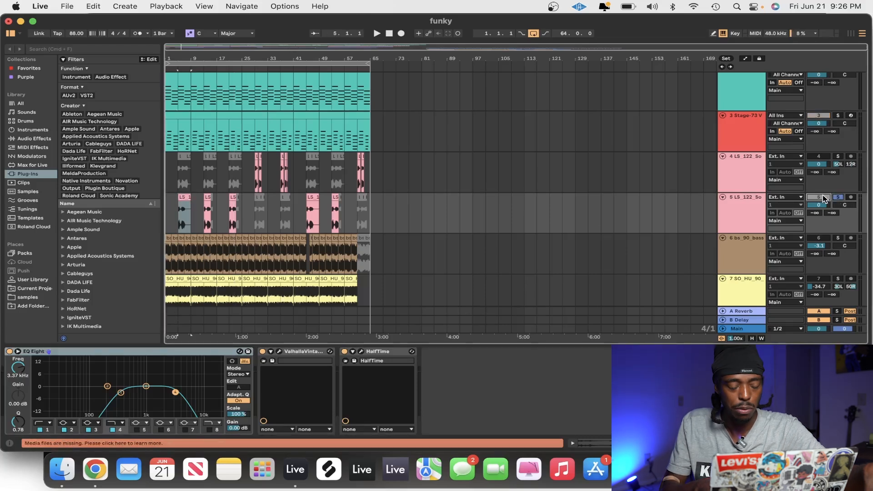
pyautogui.press('space')
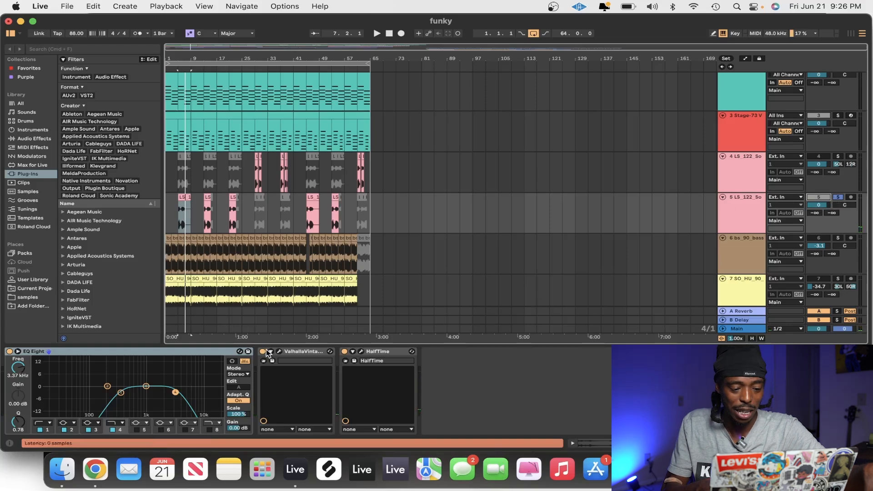
# Bypass EQ Eight, the Valhalla plug-in and HalfTime on track 5 and listen to the unprocessed clip
pyautogui.click(9, 351)
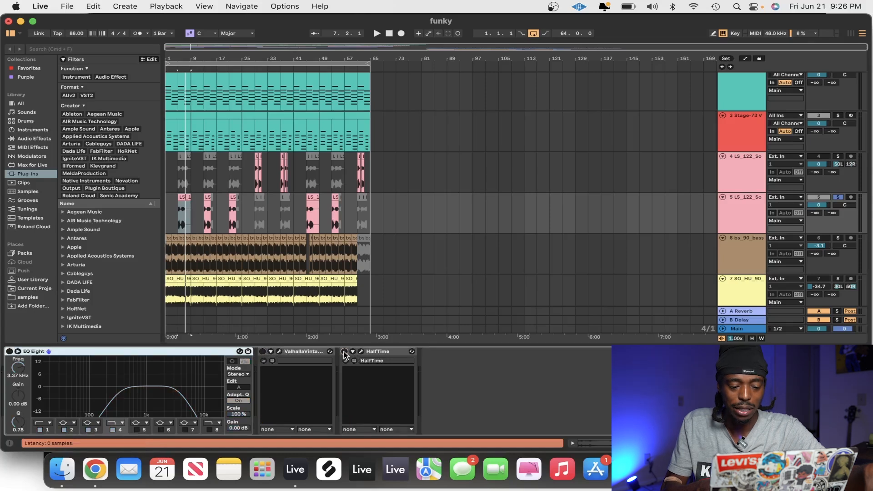
pyautogui.press('space')
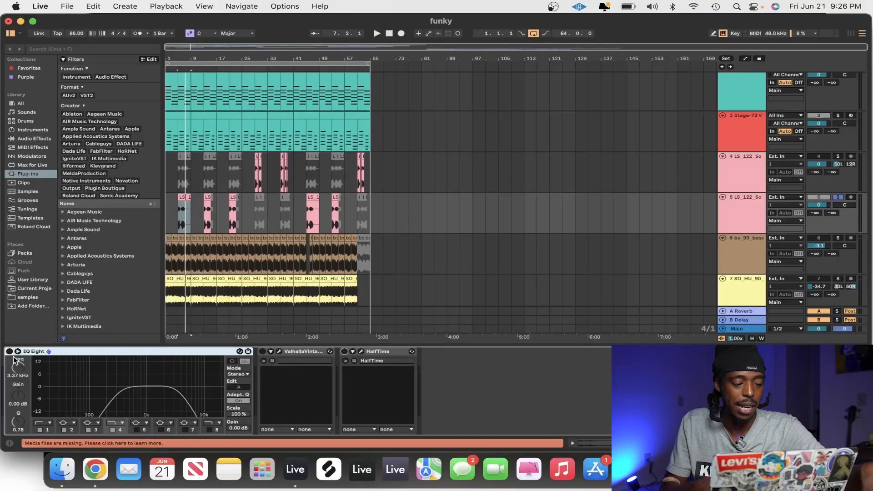
# Re-enable EQ Eight and the Valhalla plug-in on track 5, and check the HalfTime plug-in's settings window
pyautogui.click(9, 351)
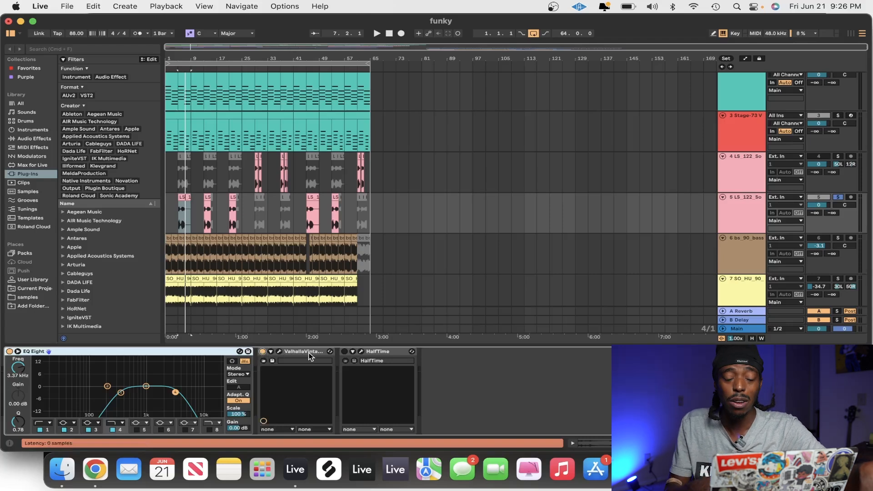
pyautogui.click(361, 352)
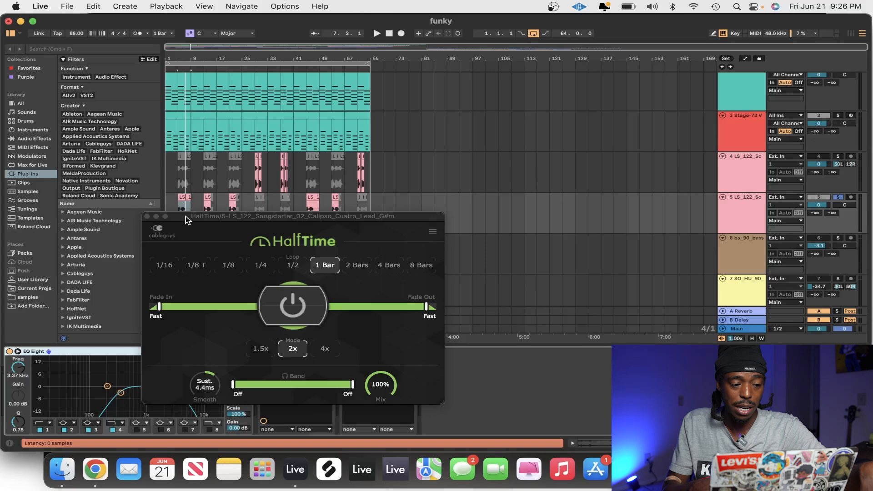
pyautogui.click(146, 217)
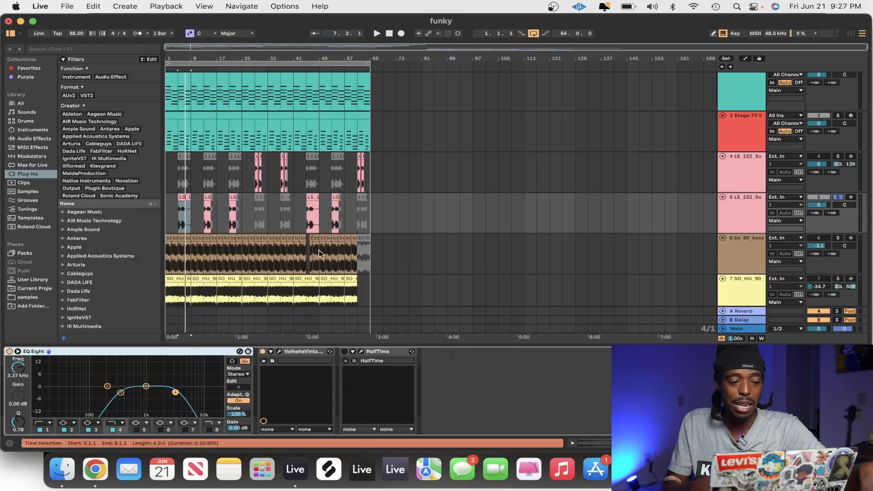
# Play track 5's first clip from bar 5 and switch HalfTime back on to compare the sound
pyautogui.click(183, 198)
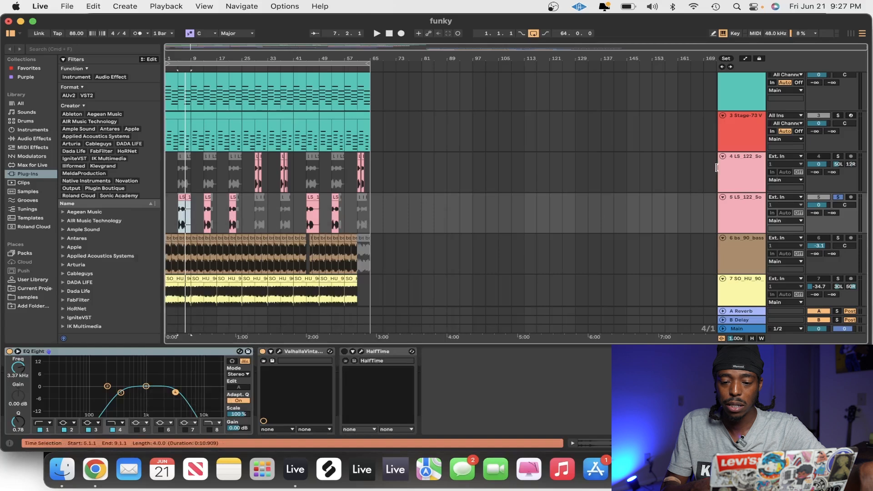
pyautogui.press('space')
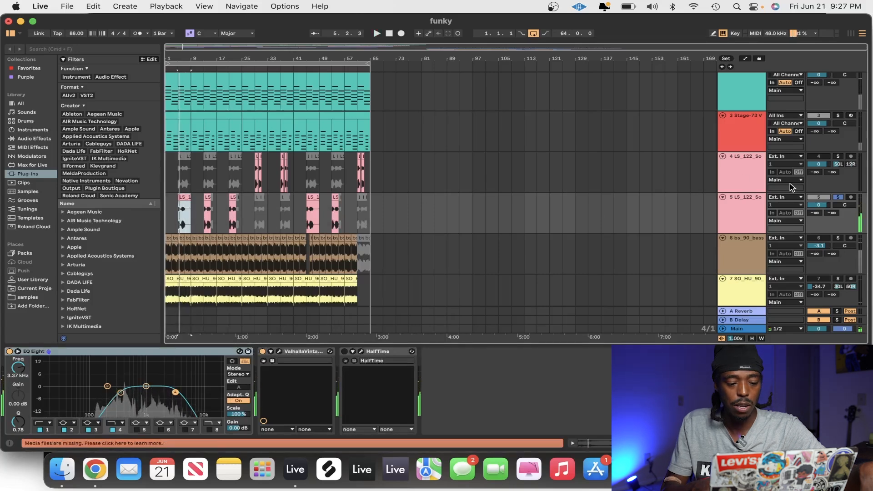
pyautogui.click(345, 352)
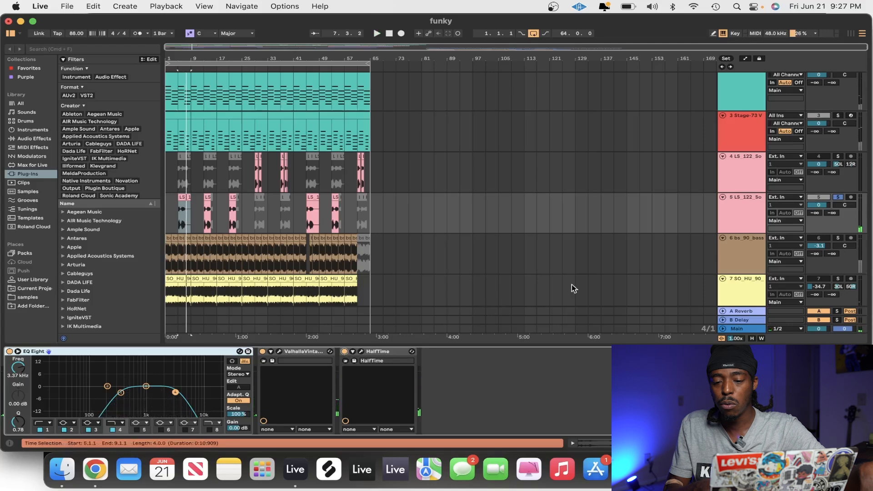
# Unsolo track 5 and play its first clip together with the other active tracks
pyautogui.click(838, 200)
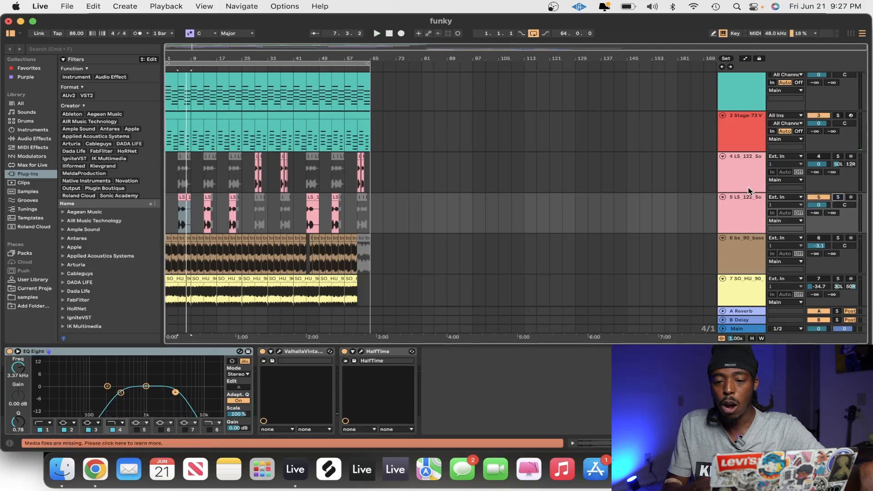
pyautogui.click(183, 196)
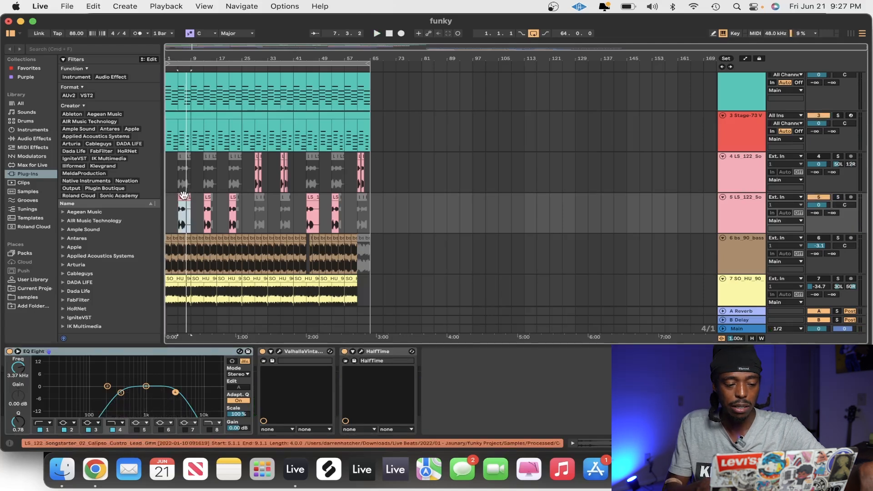
pyautogui.press('space')
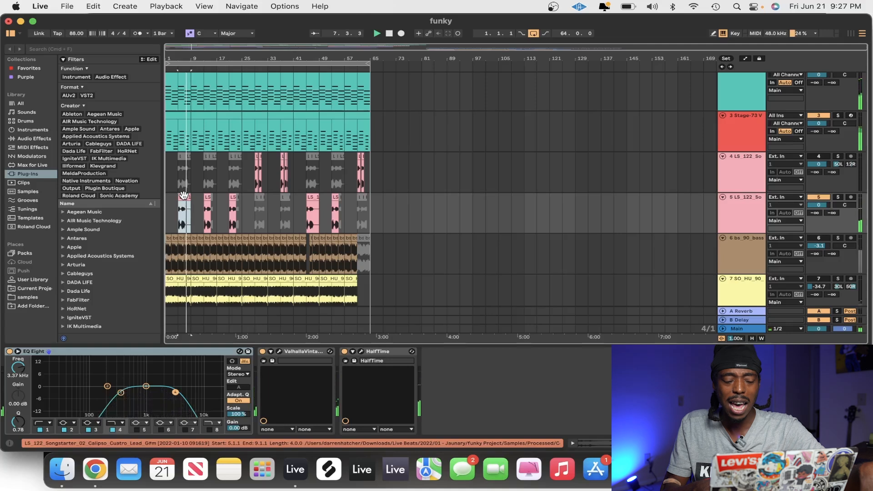
# Turn on and solo LS_122 track 4 and play it from its clip at bar 29
pyautogui.click(255, 173)
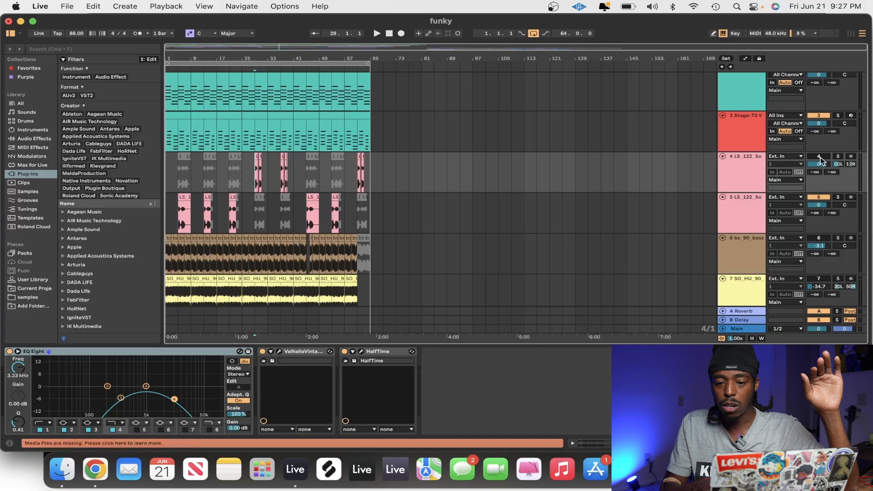
pyautogui.click(753, 170)
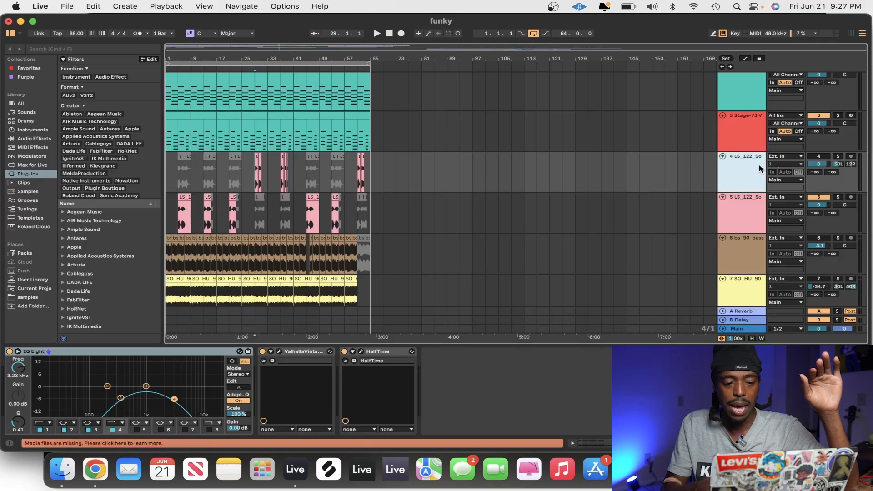
pyautogui.click(820, 157)
pyautogui.click(839, 156)
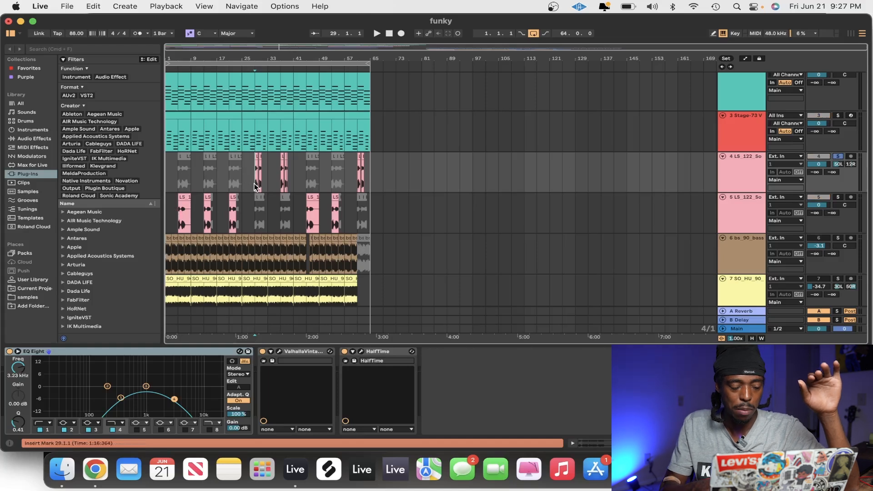
pyautogui.click(745, 186)
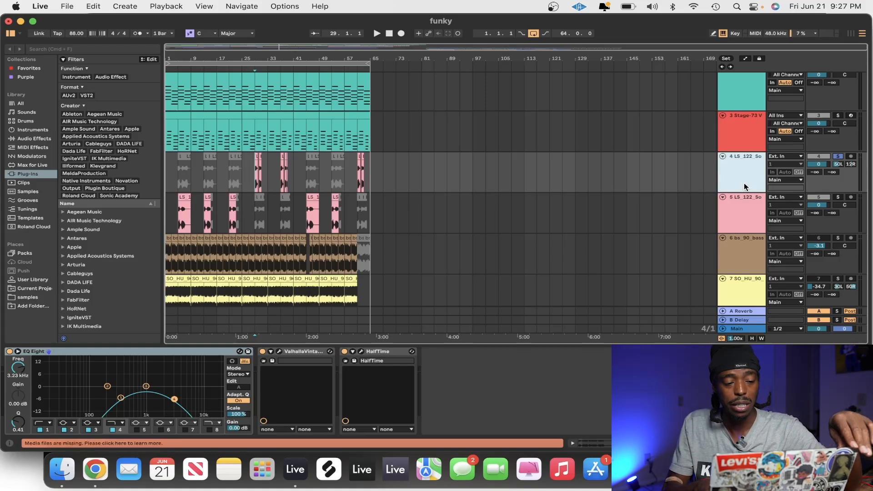
pyautogui.press('space')
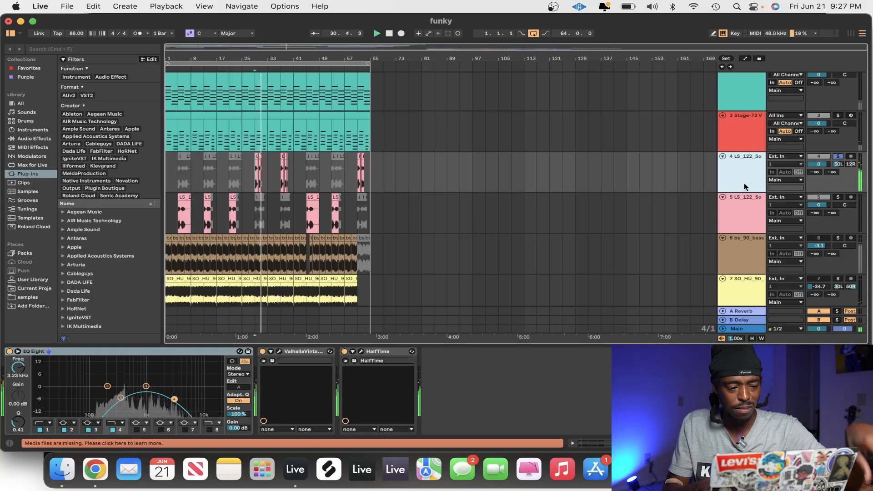
# Bypass EQ Eight, the Valhalla plug-in and HalfTime on track 4, play the dry sound from bar 29, and re-enable them
pyautogui.press('space')
pyautogui.doubleClick(745, 187)
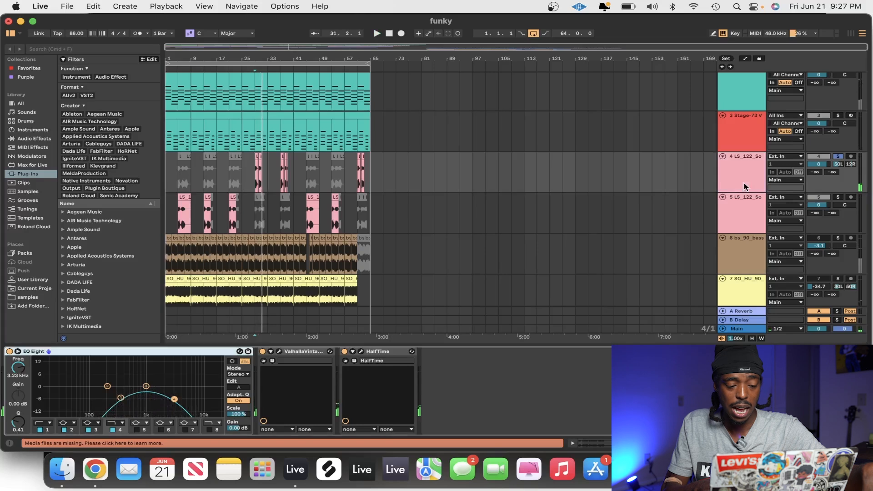
pyautogui.click(345, 353)
pyautogui.click(9, 352)
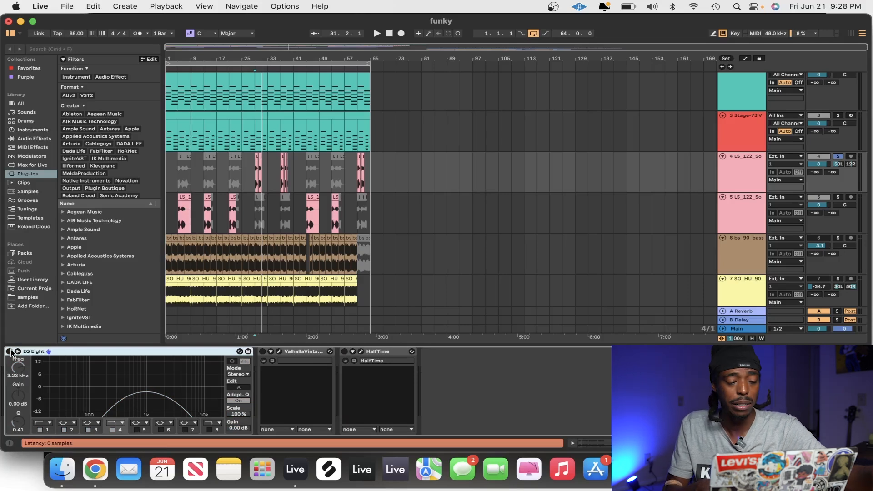
pyautogui.press('space')
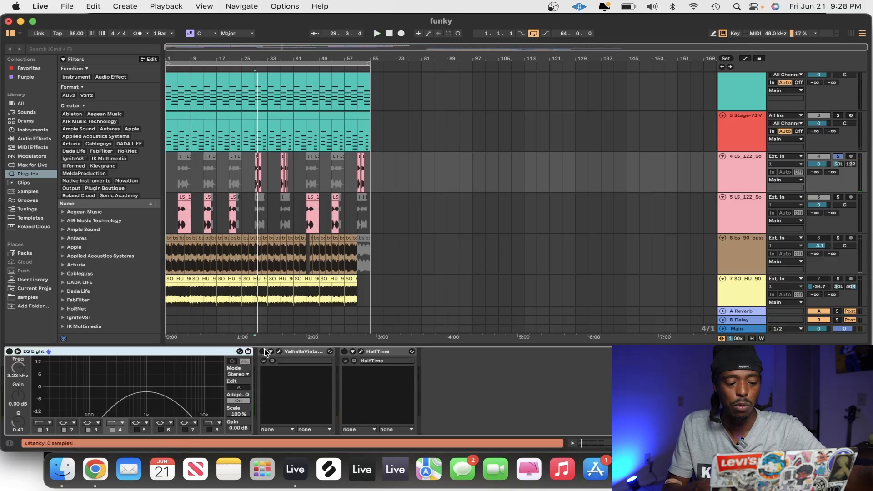
pyautogui.click(9, 352)
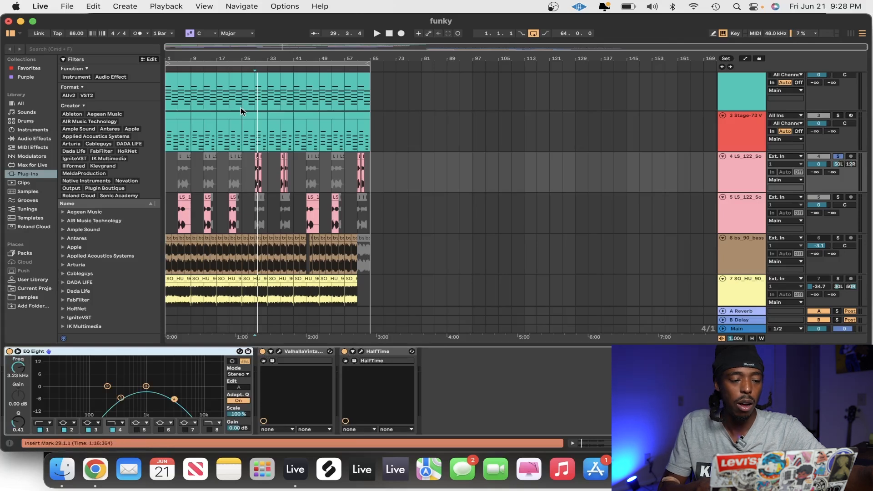
# Unsolo track 4 and play the active tracks together from the first Stage-73 V clip at bar 1
pyautogui.click(174, 119)
pyautogui.click(181, 115)
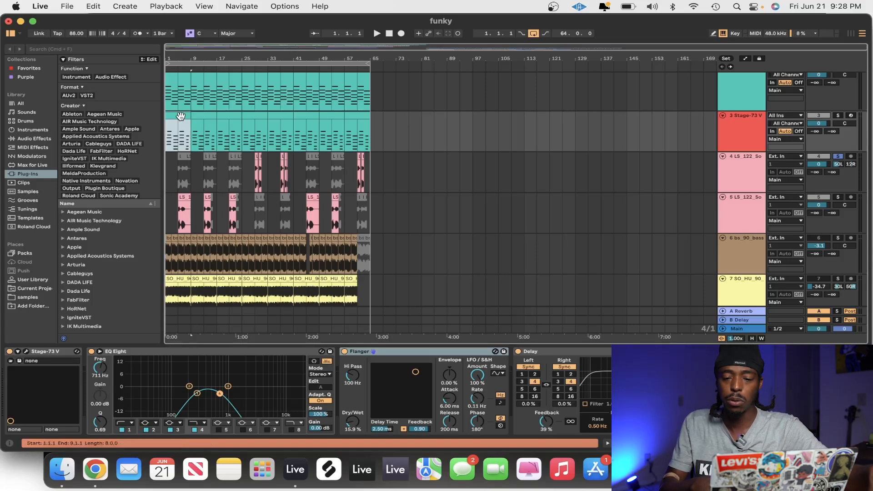
pyautogui.press('space')
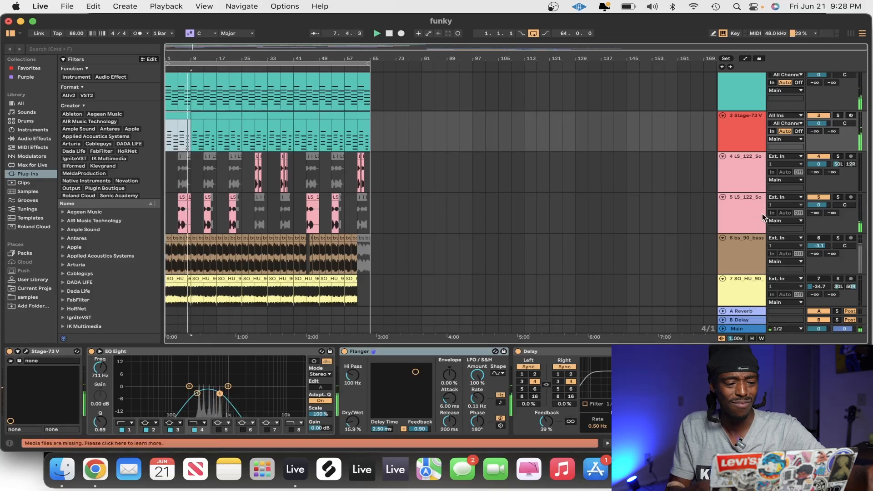
pyautogui.press('space')
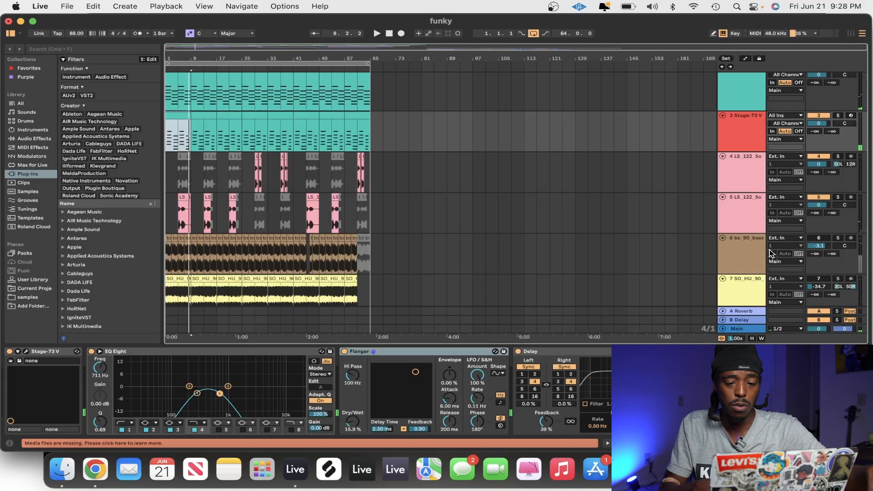
# Turn on and solo bass track 6 and play it from bar 1
pyautogui.scroll(-2, 769, 246)
pyautogui.click(740, 204)
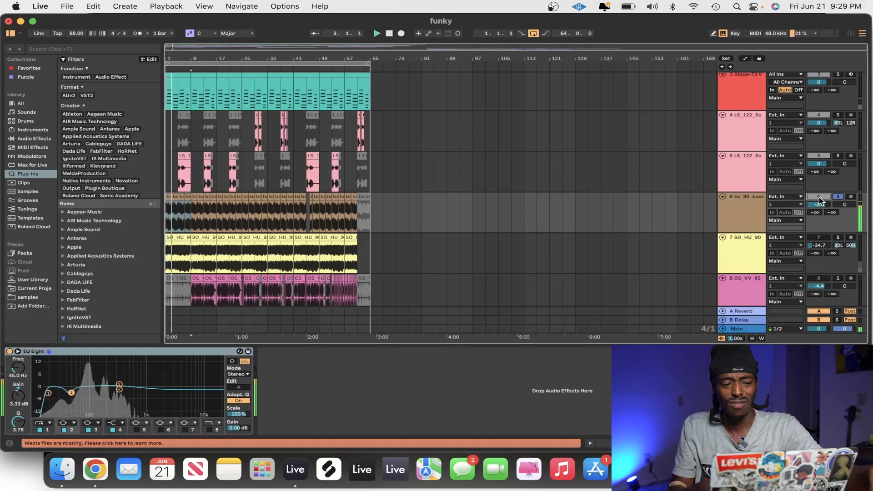
pyautogui.press('space')
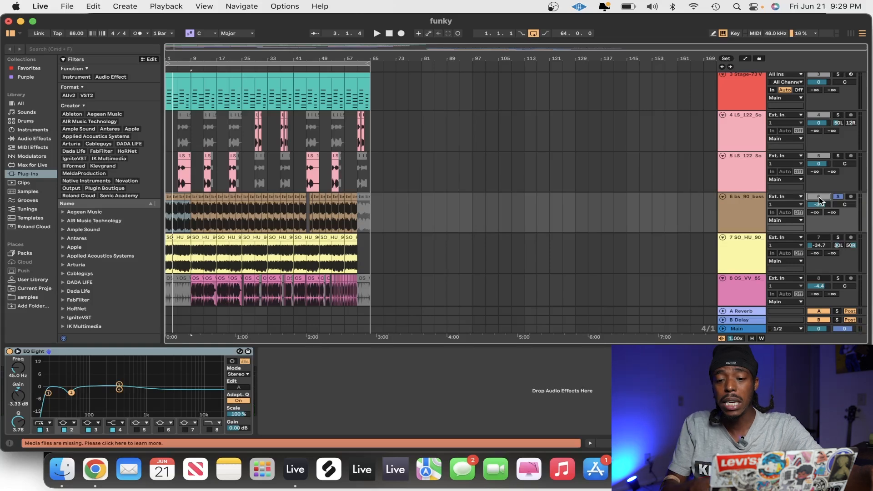
# Unsolo bass track 6 and play its opening clips together with the other active tracks
pyautogui.click(838, 197)
pyautogui.click(171, 196)
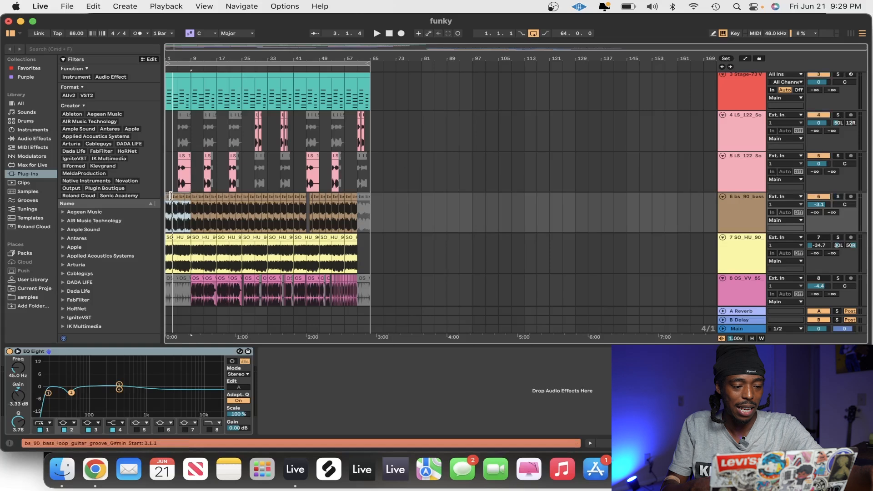
pyautogui.press('space')
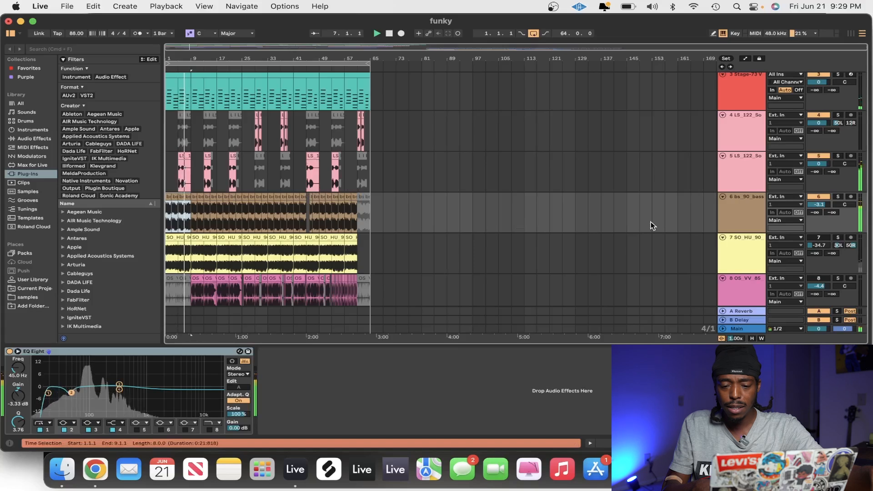
# Turn on and solo track 7 SO_HU_90, play it from bar 1, and select the track to show its effects
pyautogui.click(818, 238)
pyautogui.click(840, 238)
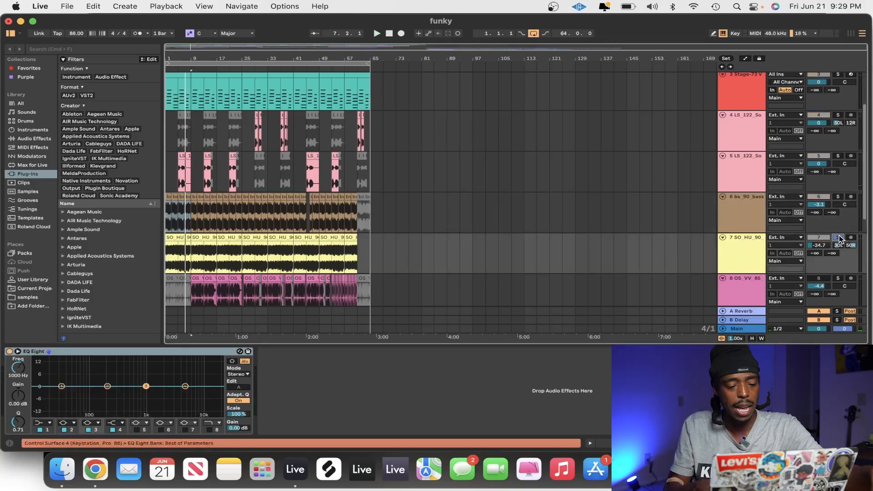
pyautogui.press('space')
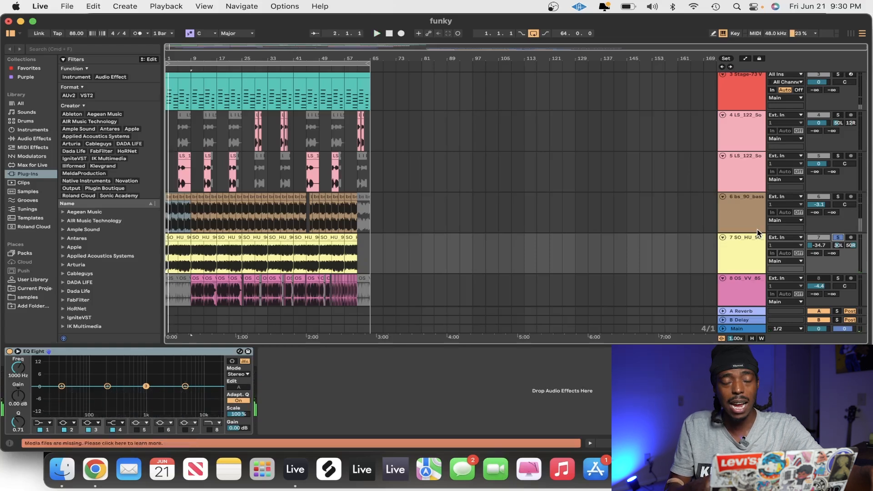
pyautogui.click(728, 251)
pyautogui.doubleClick(728, 251)
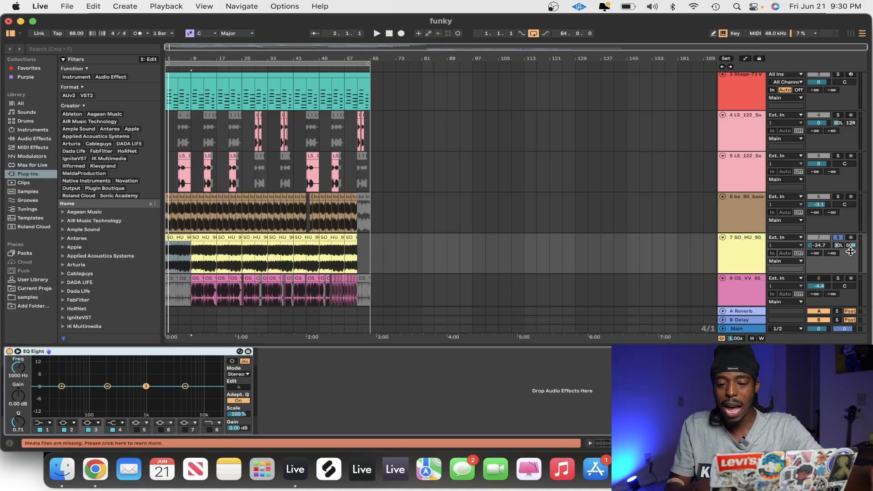
# Turn on and solo drum loop track 8 OS_VV_85 and play it from its clip at bar 9
pyautogui.scroll(-3, 714, 255)
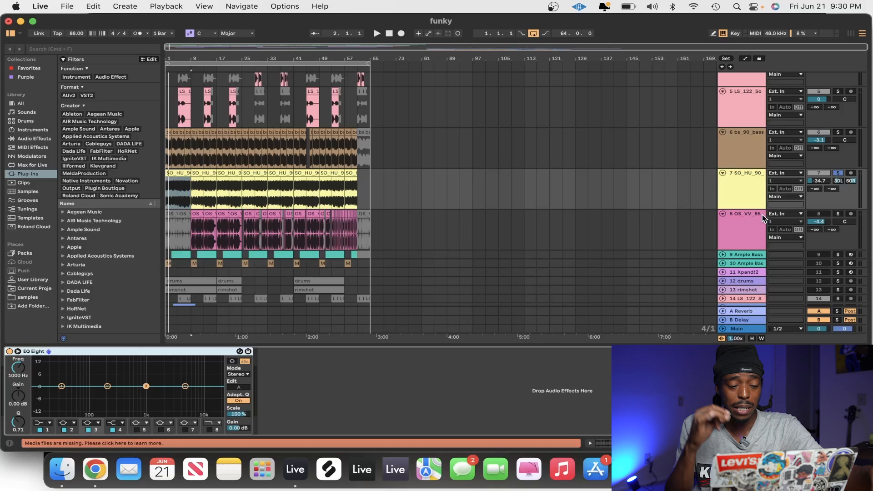
pyautogui.scroll(1, 762, 215)
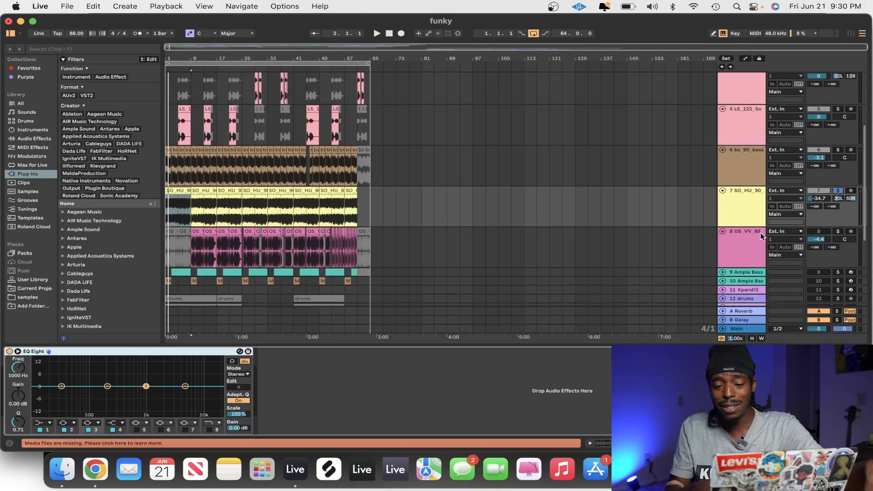
pyautogui.click(742, 251)
pyautogui.doubleClick(742, 253)
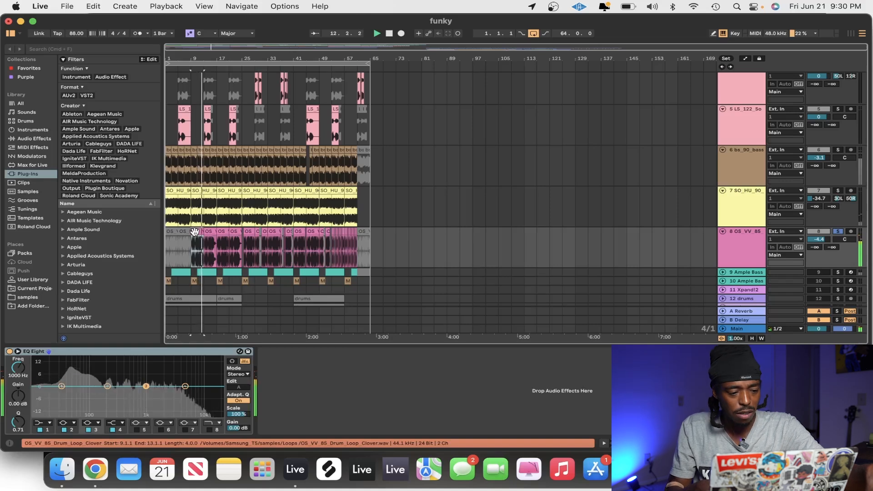
pyautogui.press('space')
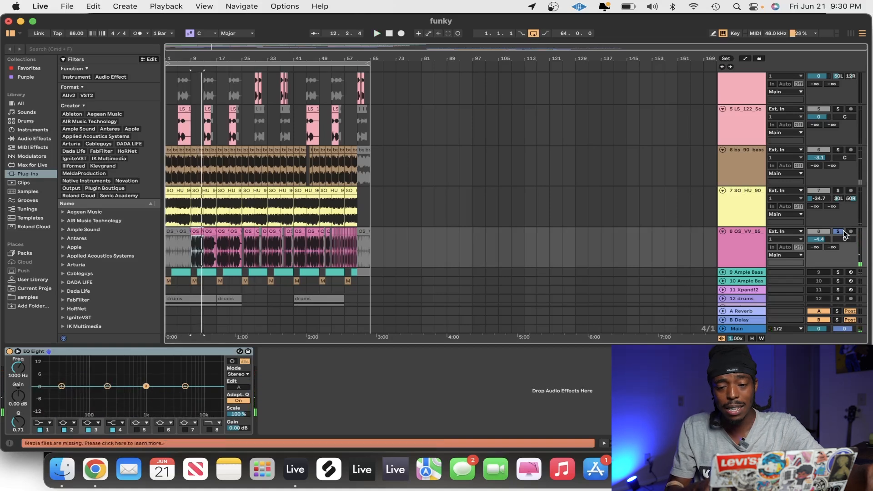
# Unsolo track 8 and play all the active tracks together from bar 9
pyautogui.press('space')
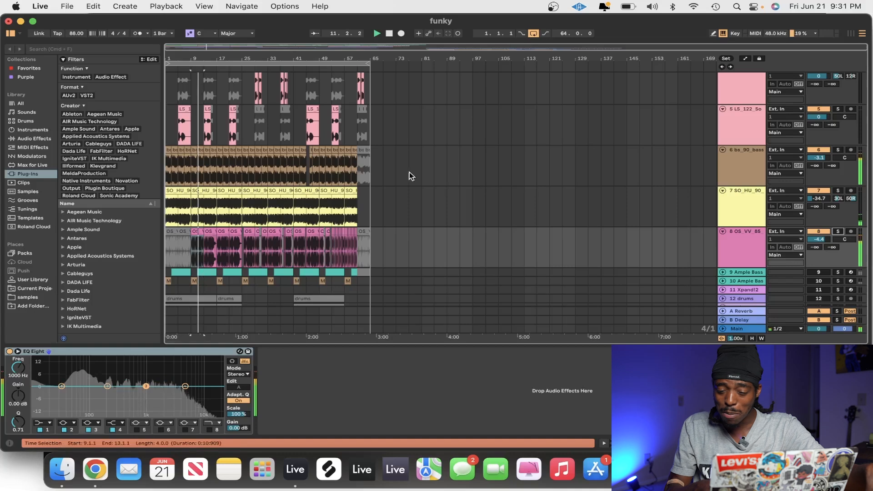
pyautogui.scroll(5, 438, 200)
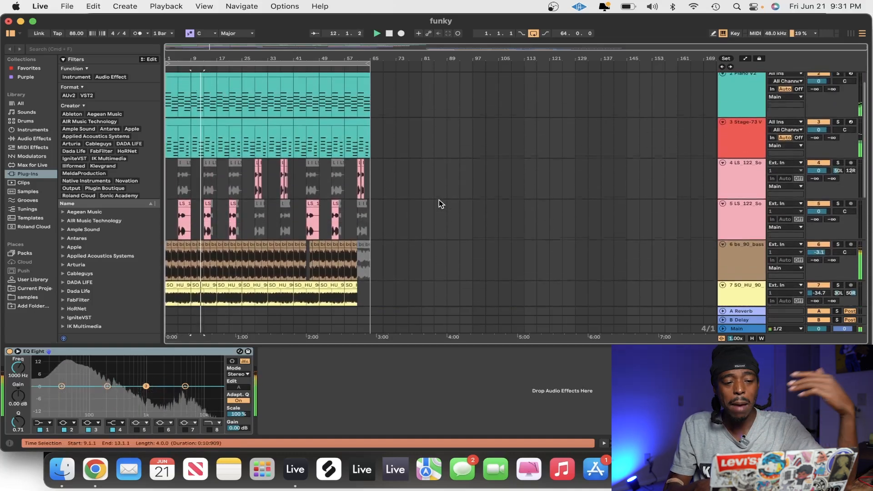
pyautogui.scroll(-3, 438, 200)
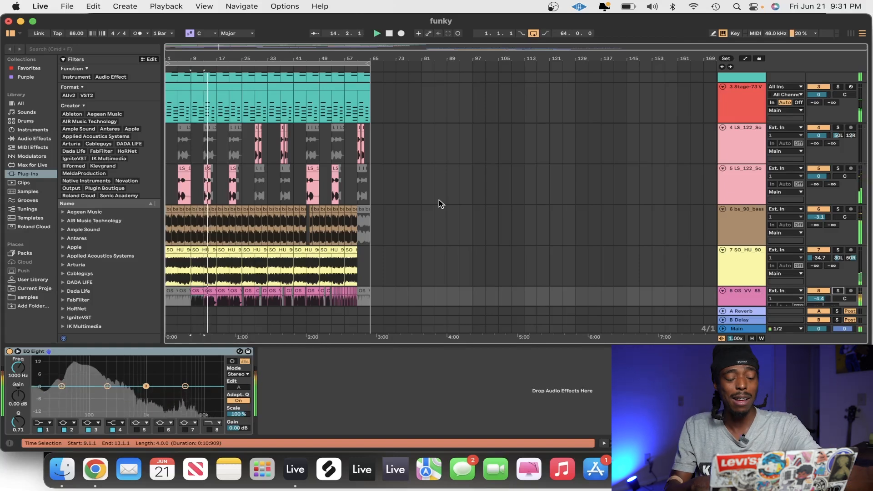
pyautogui.press('space')
# Examine the device chains on the Main, Stage-73 V and bass tracks
pyautogui.scroll(4, 437, 209)
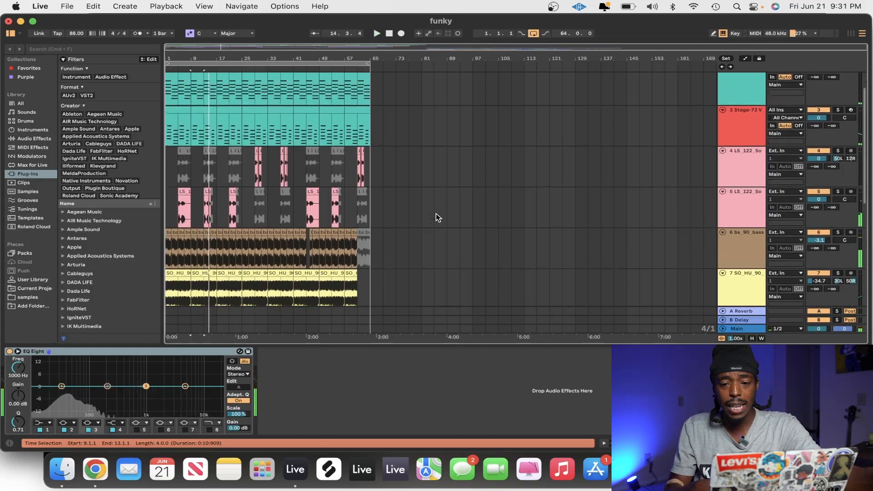
pyautogui.scroll(-2, 339, 264)
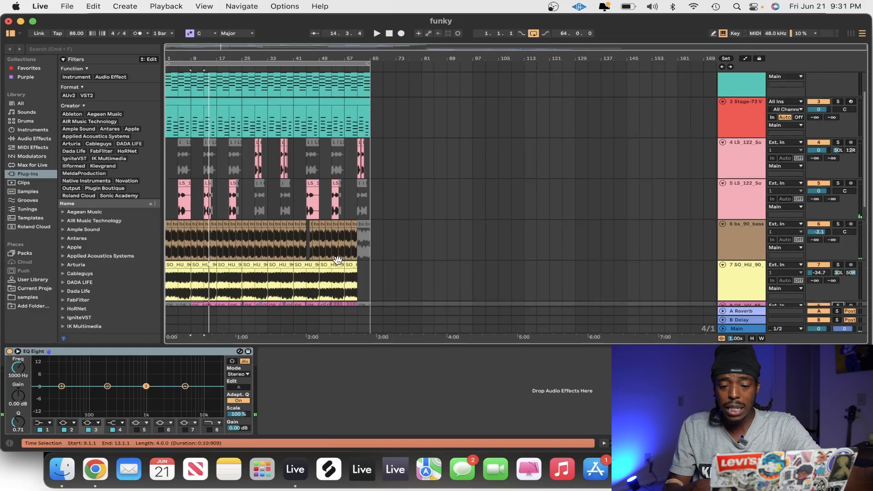
pyautogui.click(744, 283)
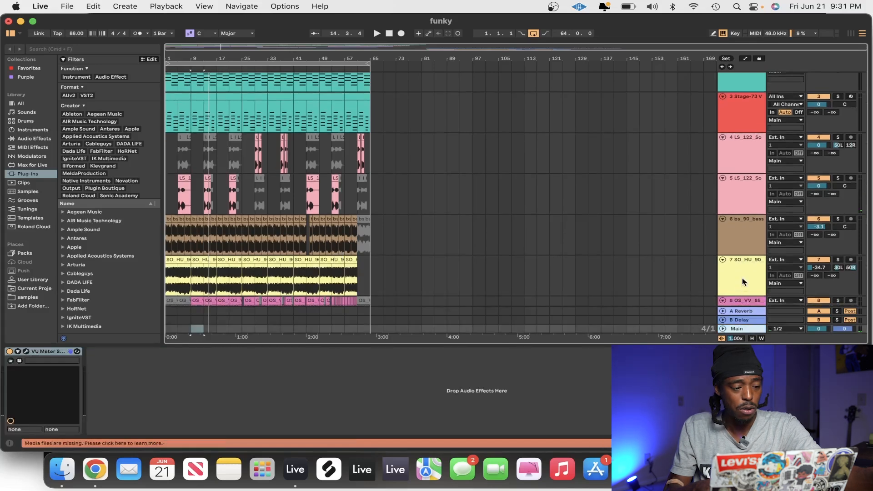
pyautogui.scroll(2, 737, 204)
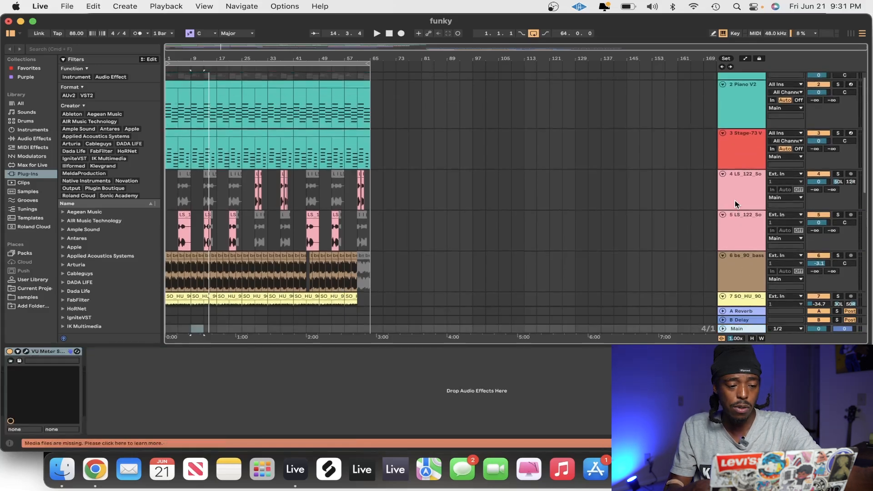
pyautogui.click(737, 203)
pyautogui.click(743, 155)
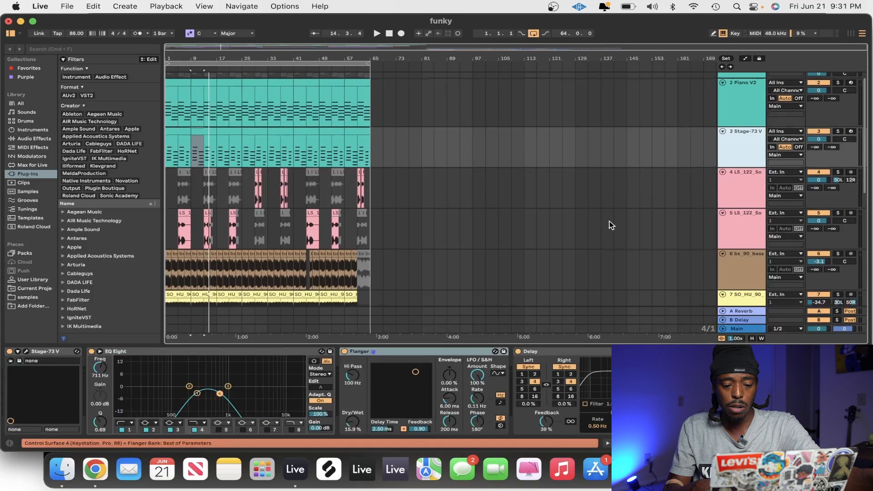
pyautogui.scroll(-1, 609, 221)
pyautogui.click(733, 233)
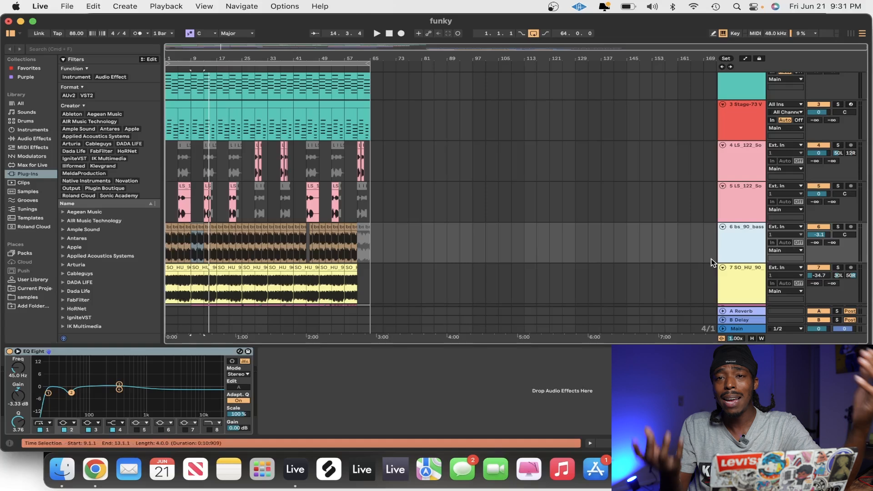
# Play the full mix from track 8's drum loop clip at bar 9
pyautogui.scroll(-3, 738, 176)
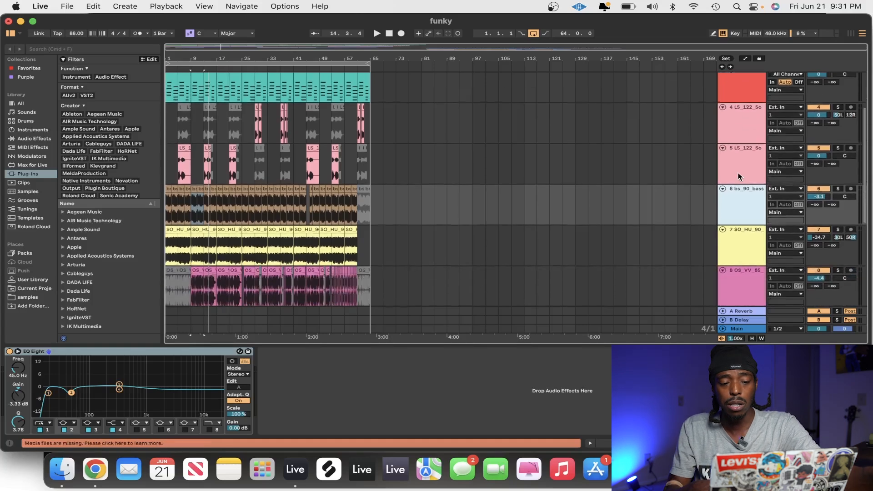
pyautogui.scroll(-3, 742, 192)
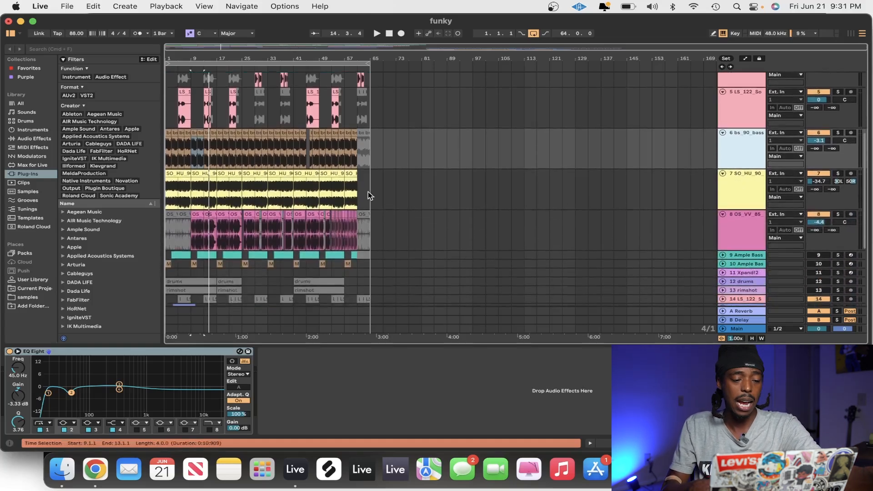
pyautogui.click(199, 216)
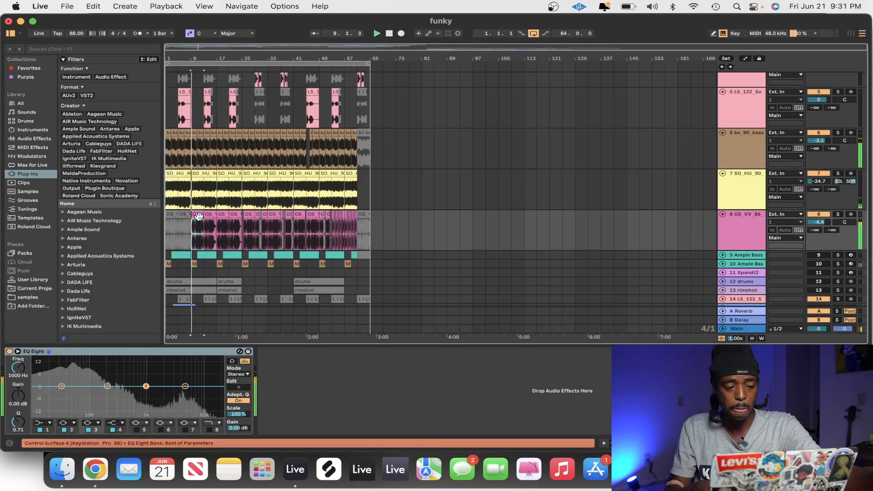
pyautogui.scroll(9, 199, 216)
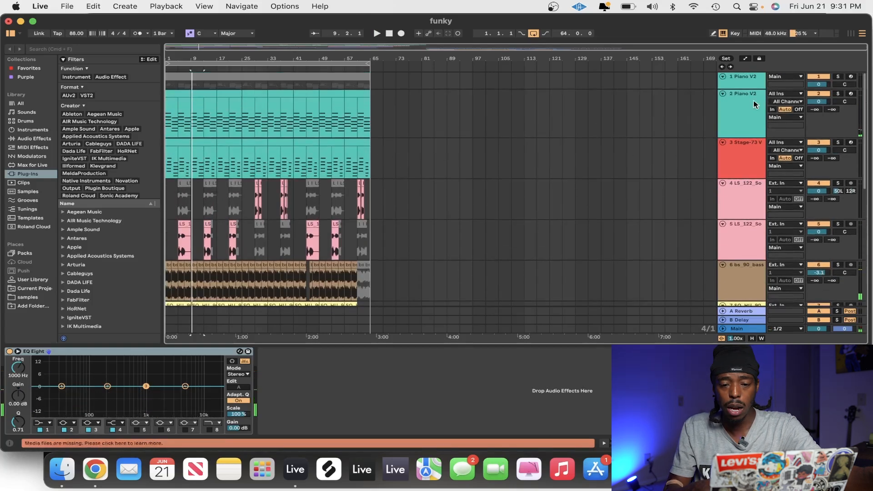
# Solo Piano V2 track 2, play it from bar 9, and add Stage-73 V track 3 to the solo during playback
pyautogui.click(741, 111)
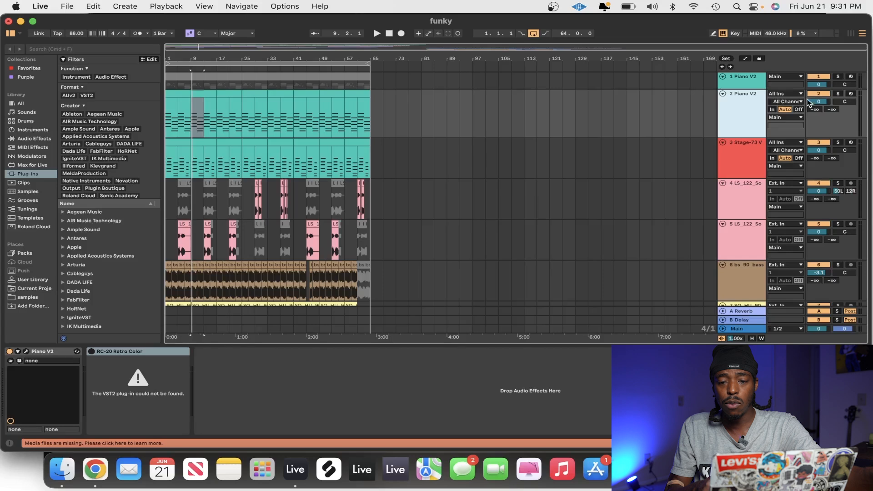
pyautogui.click(839, 94)
pyautogui.press('space')
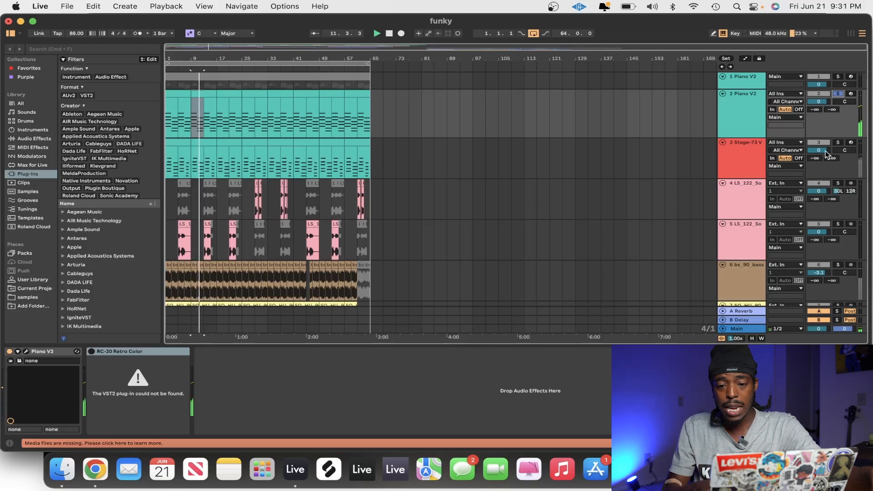
pyautogui.click(839, 143)
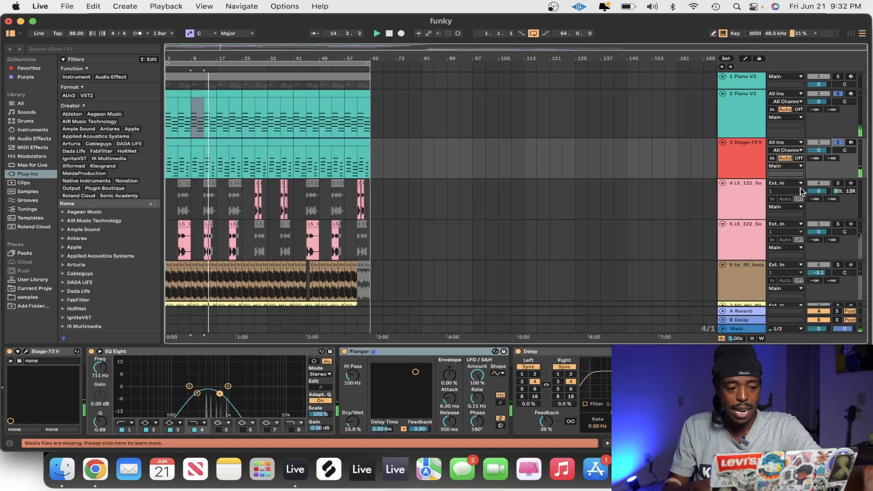
# Add track 5 to the soloed piano tracks and play from its clip at bar 13
pyautogui.click(184, 224)
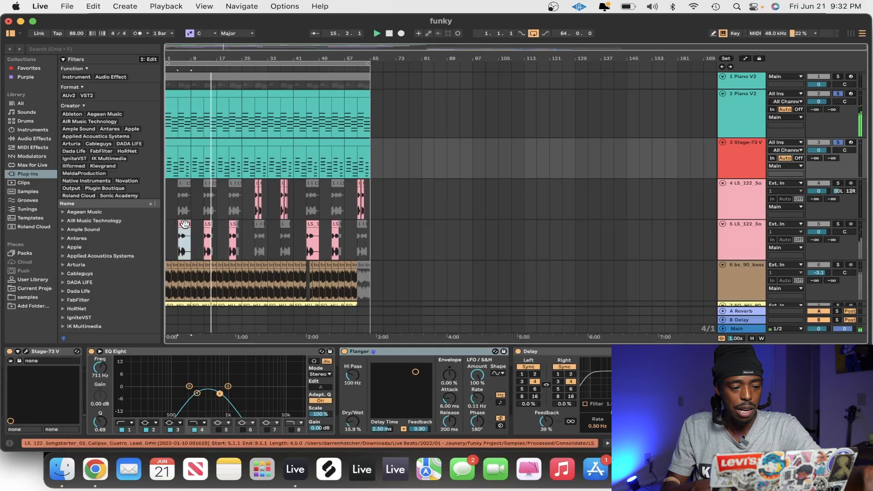
pyautogui.click(208, 225)
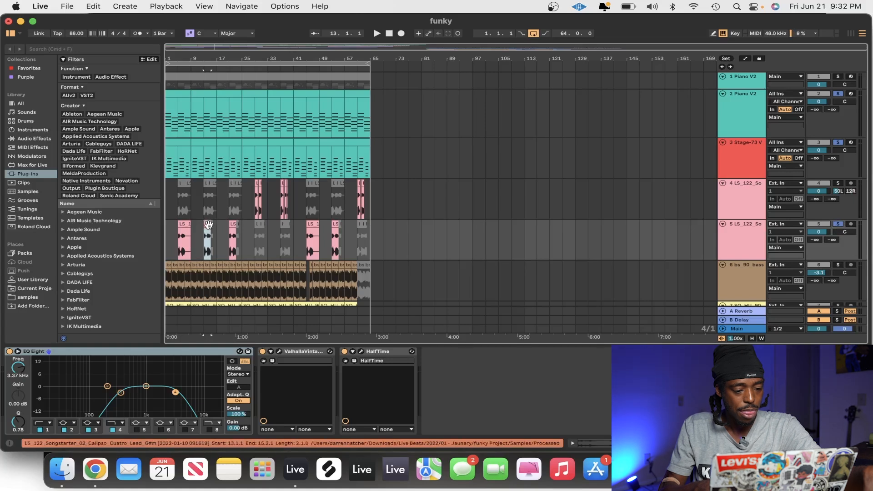
pyautogui.press('space')
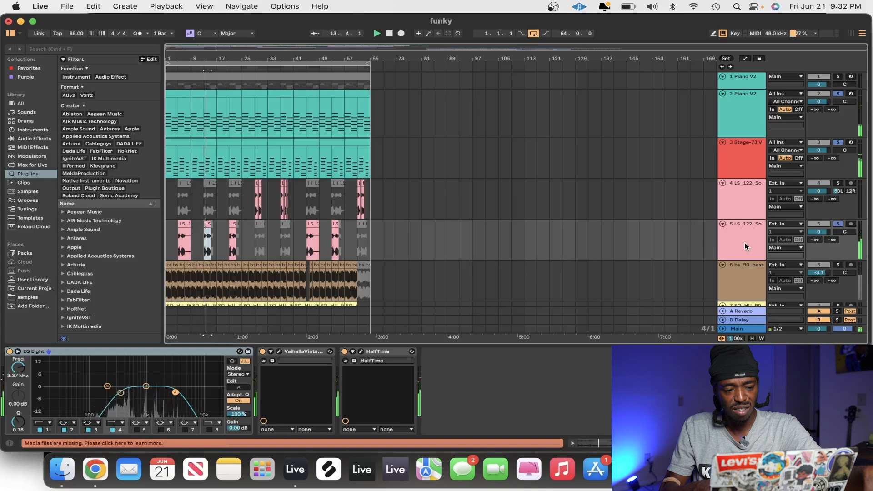
# Add bass track 6 and track 7 to the soloed layers one after the other during playback
pyautogui.scroll(-3, 794, 258)
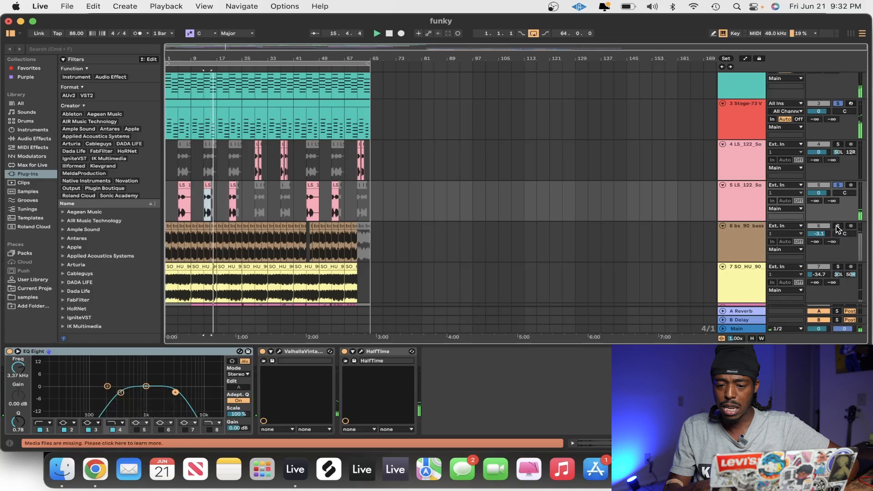
pyautogui.click(839, 227)
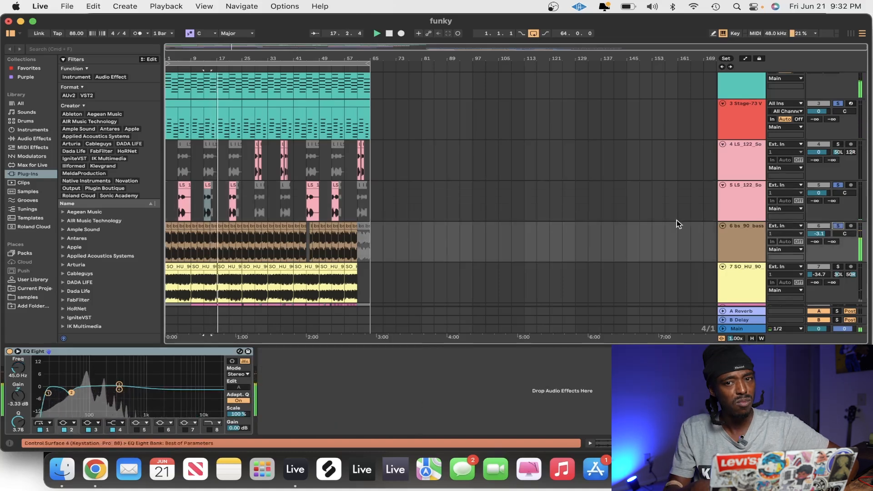
pyautogui.scroll(-3, 677, 221)
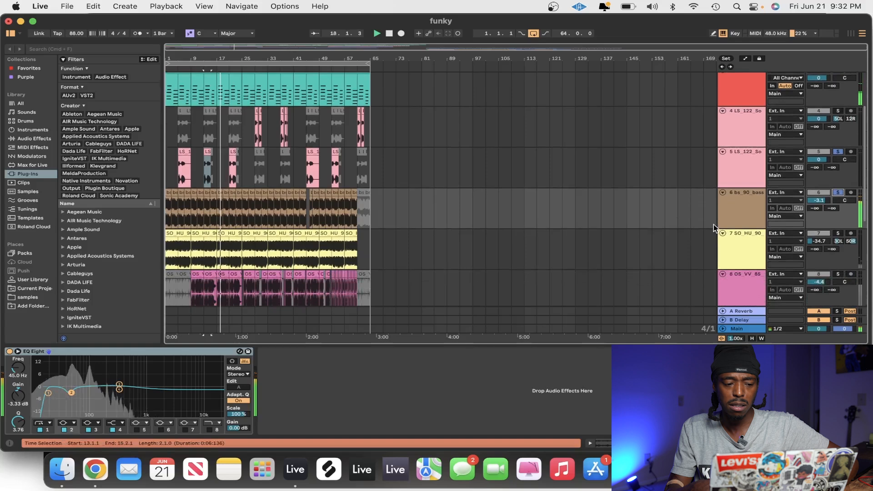
pyautogui.click(840, 234)
# Add track 8's drum loop to the soloed layers, and clear all solos to hear the full mix
pyautogui.scroll(-2, 640, 248)
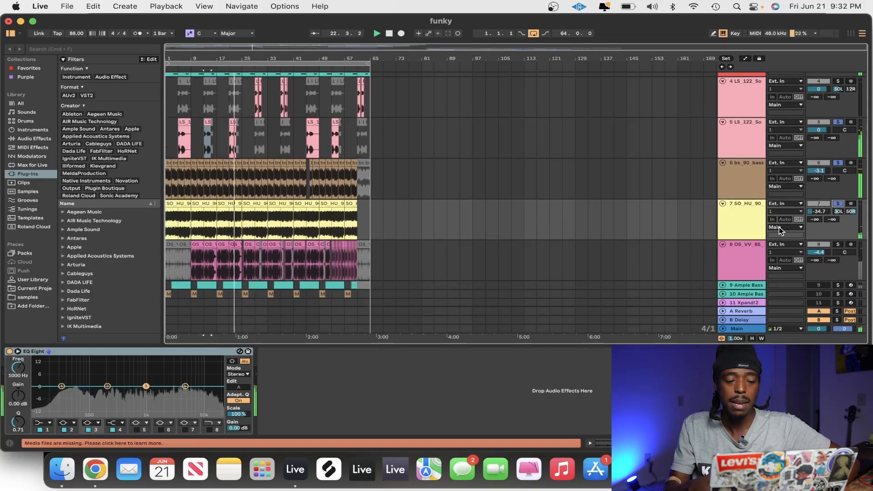
pyautogui.click(838, 246)
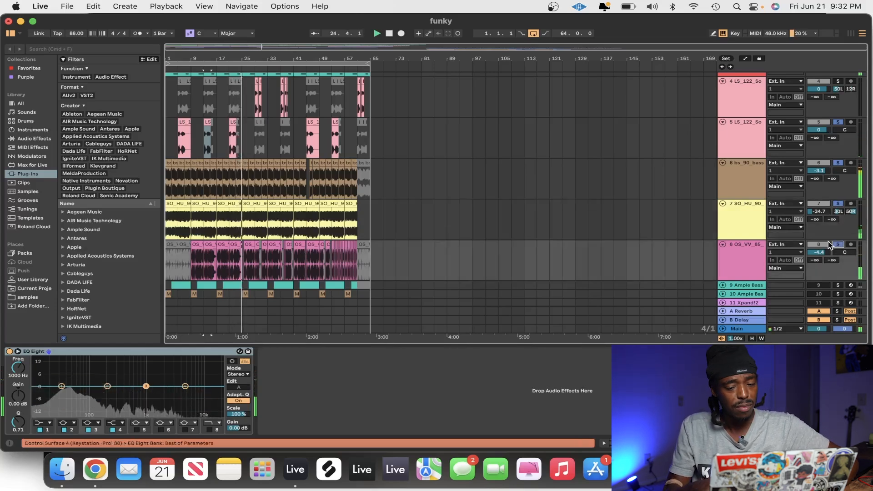
pyautogui.click(839, 245)
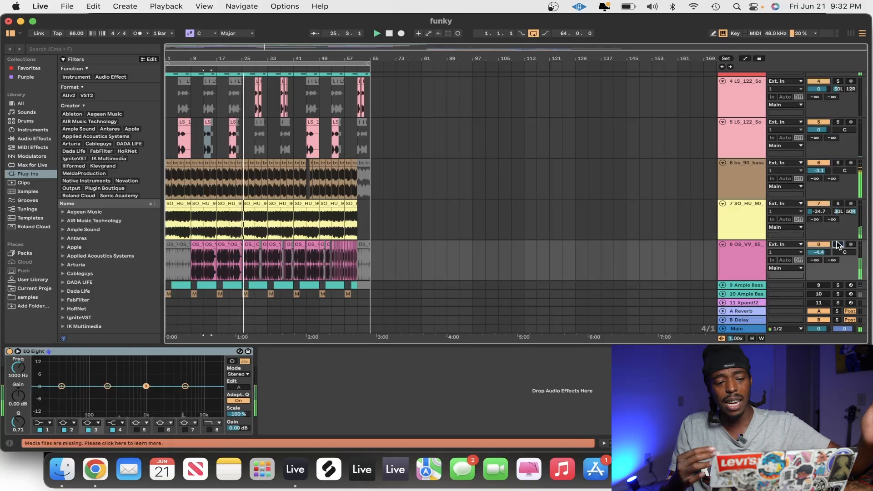